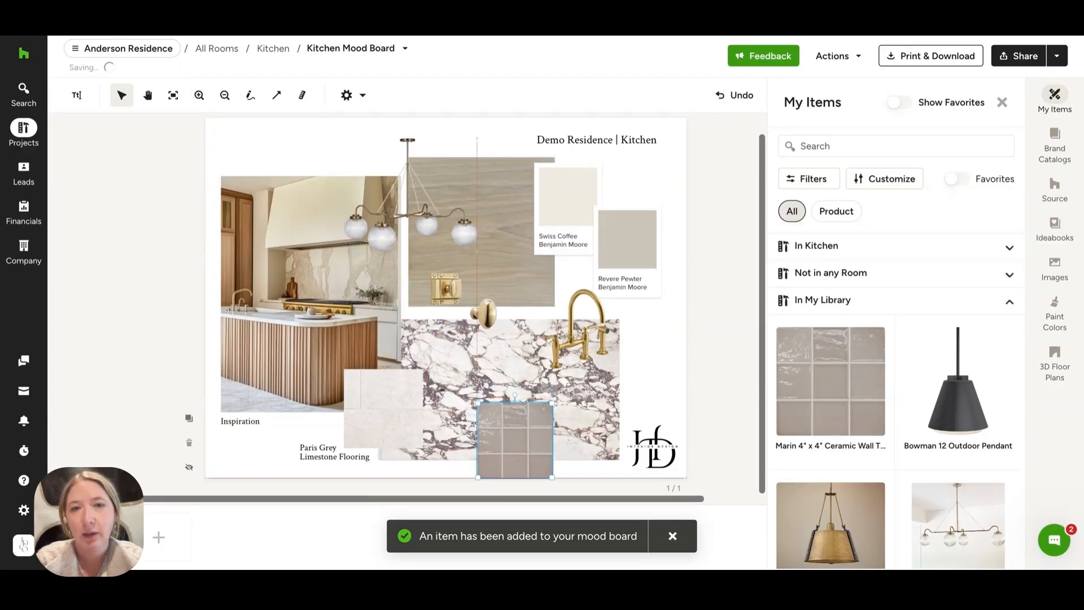
Review the Kitchen board's mood board, floor plan and cabinetry section, and the items in the Final Selections proposal
click(658, 397)
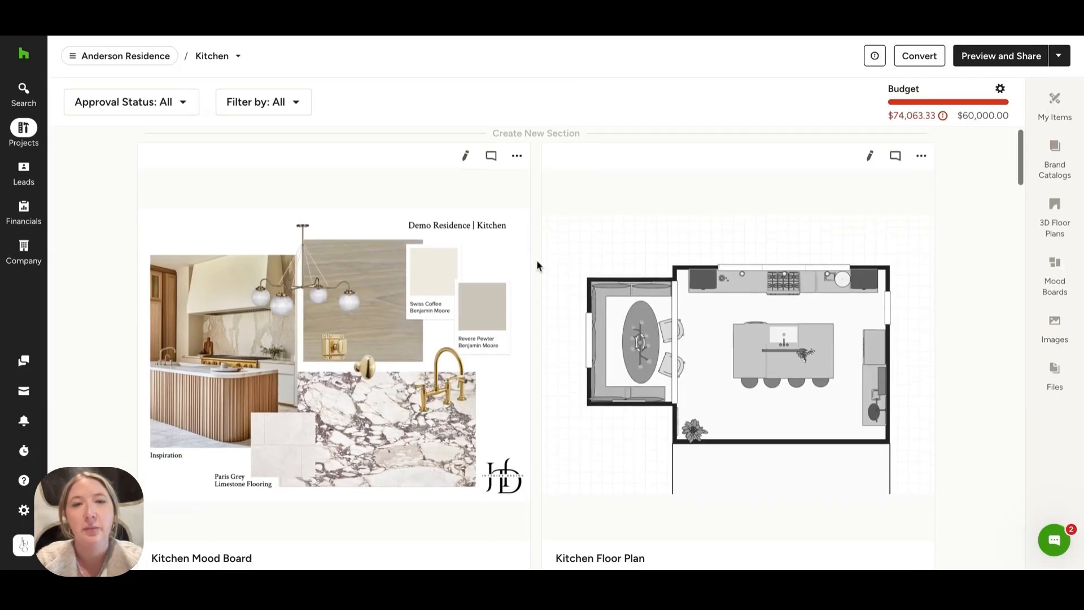
scroll(536, 260, down, 5)
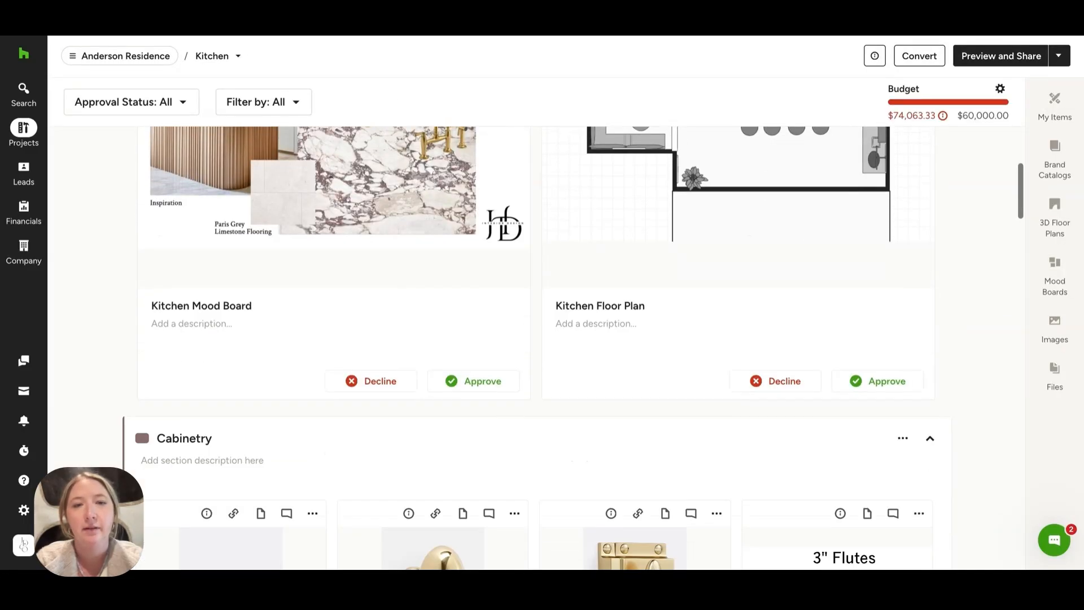
scroll(536, 260, down, 5)
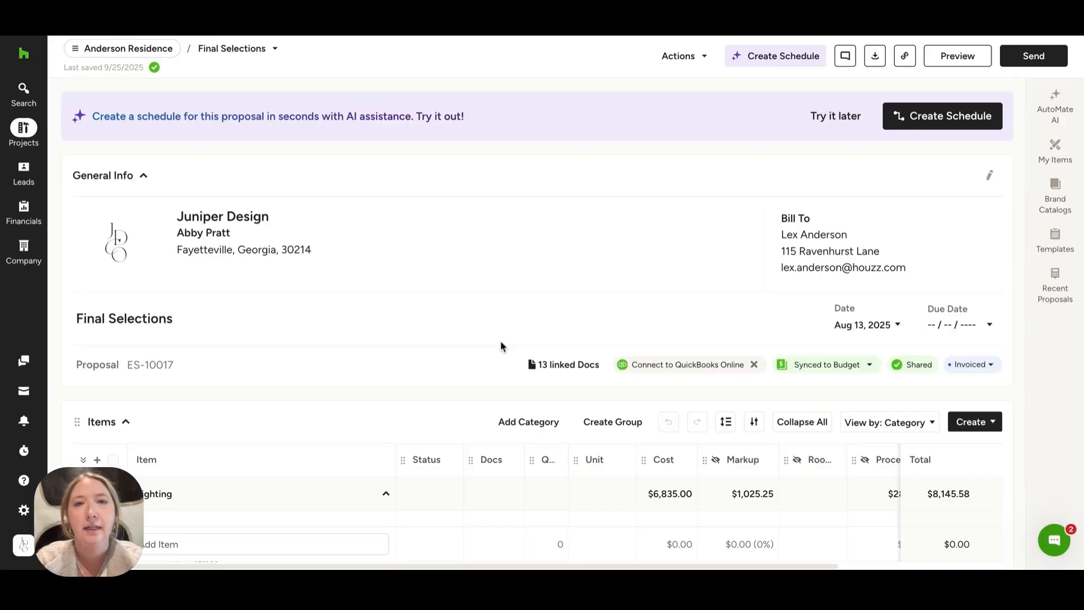
scroll(501, 342, down, 4)
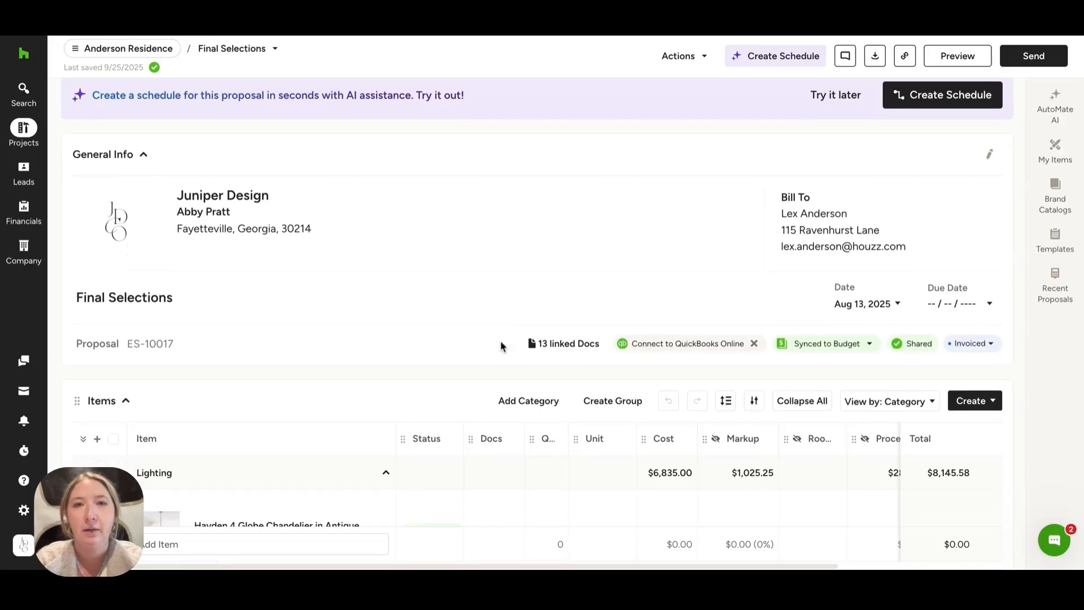
scroll(503, 350, down, 2)
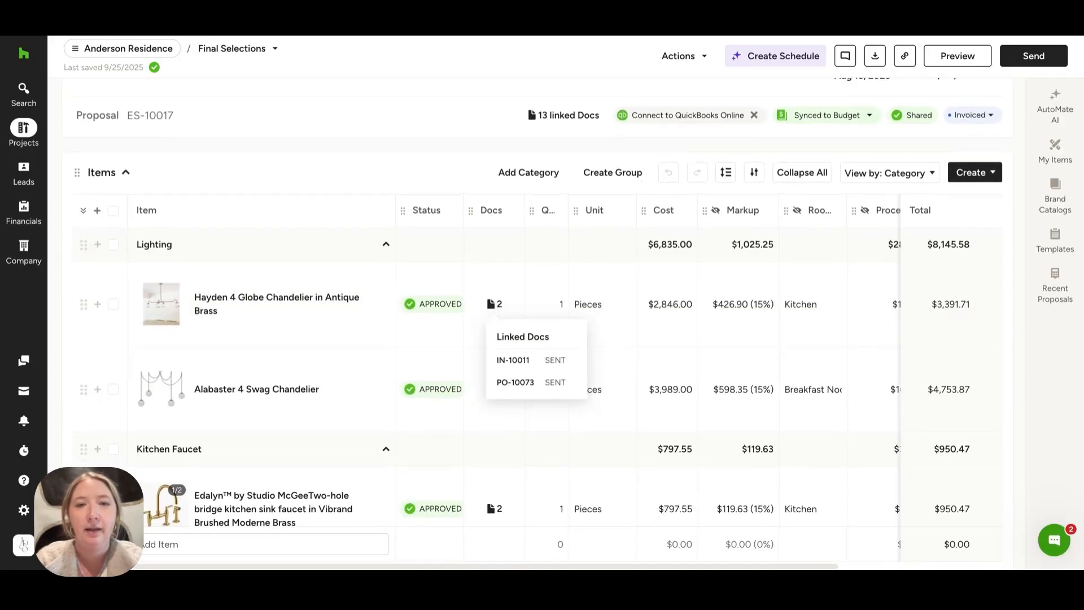
scroll(537, 428, down, 4)
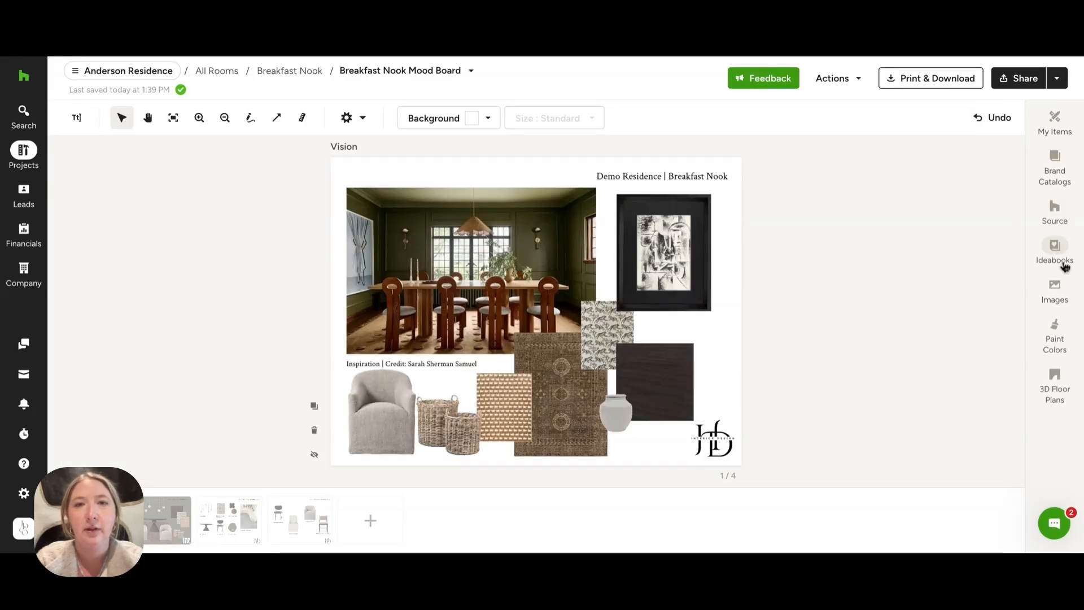
Add the Sherwin-Williams Roycroft Bronze Green paint swatch to the Breakfast Nook mood board, overlapping the dark wood sample
click(1053, 335)
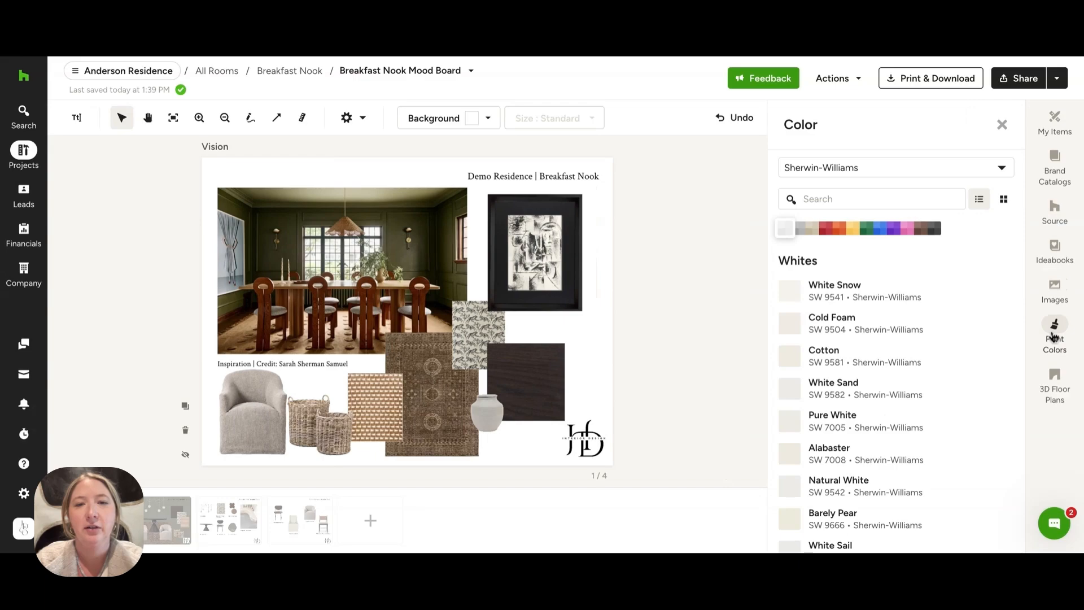
click(902, 197)
text(roycroft)
click(843, 460)
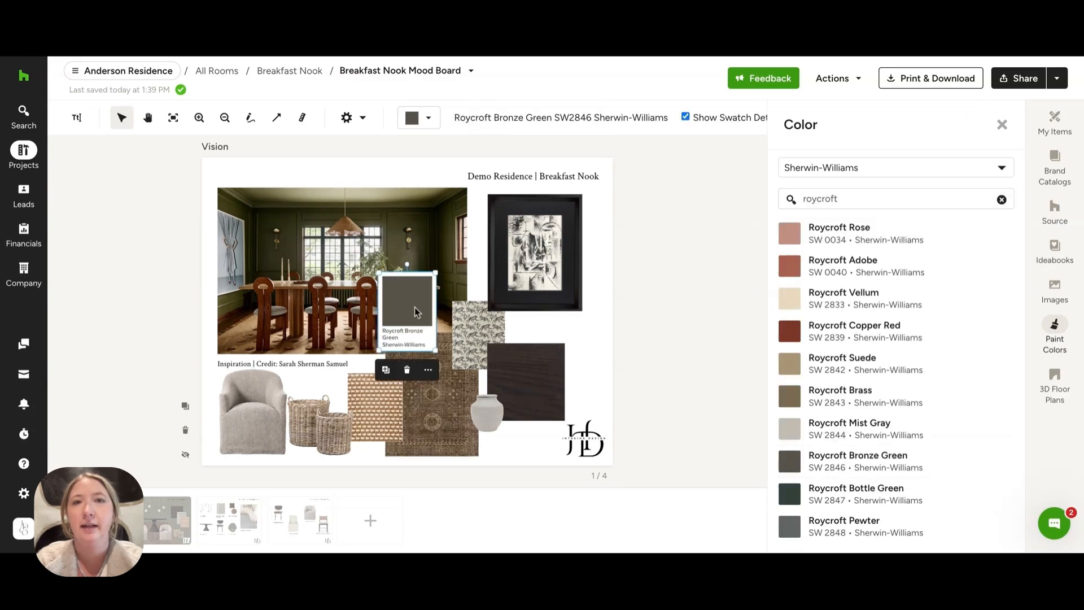
drag(422, 314, 580, 354)
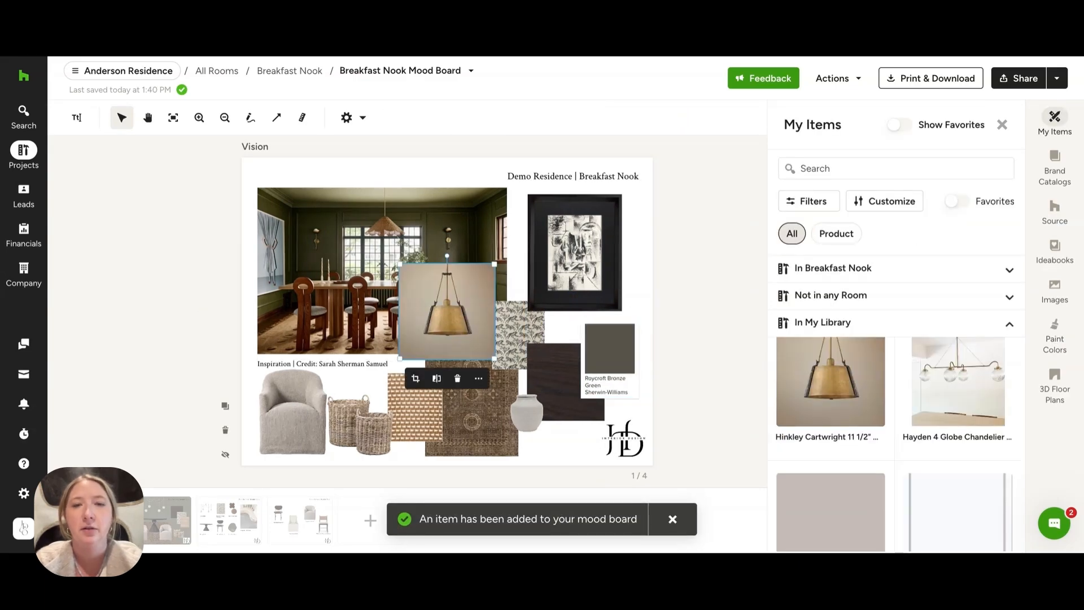
Remove the background from the brass pendant image and place the pendant over the patterned rug
click(442, 377)
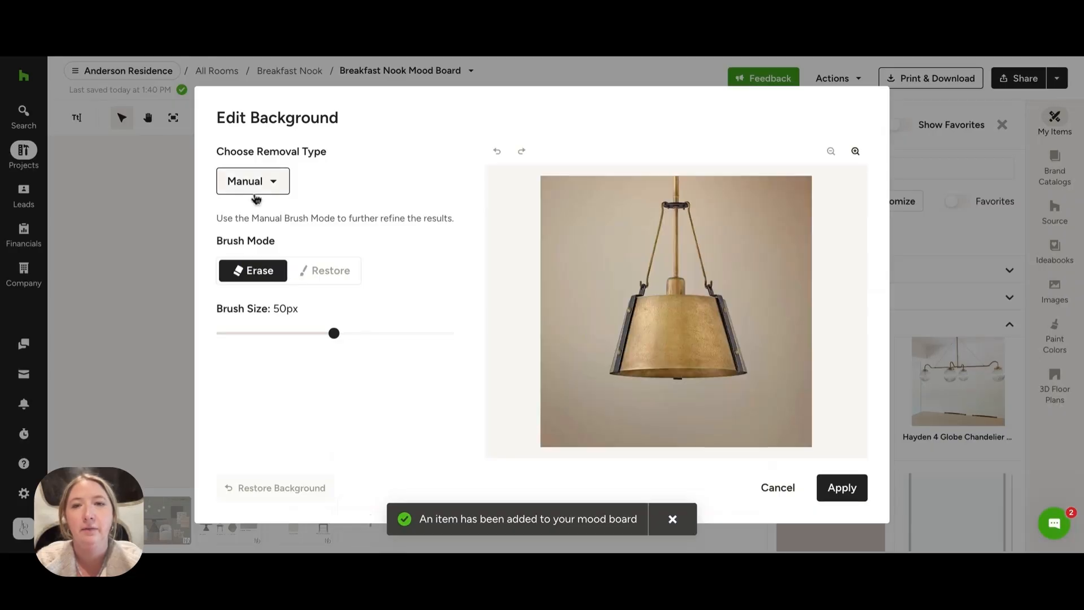
click(254, 192)
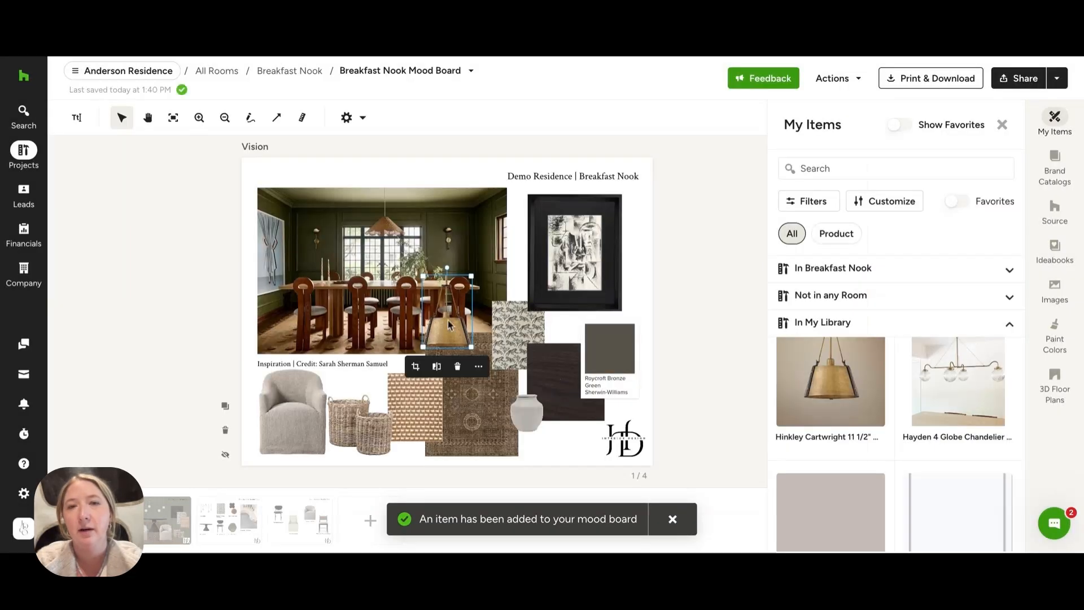
drag(450, 324, 491, 366)
click(567, 452)
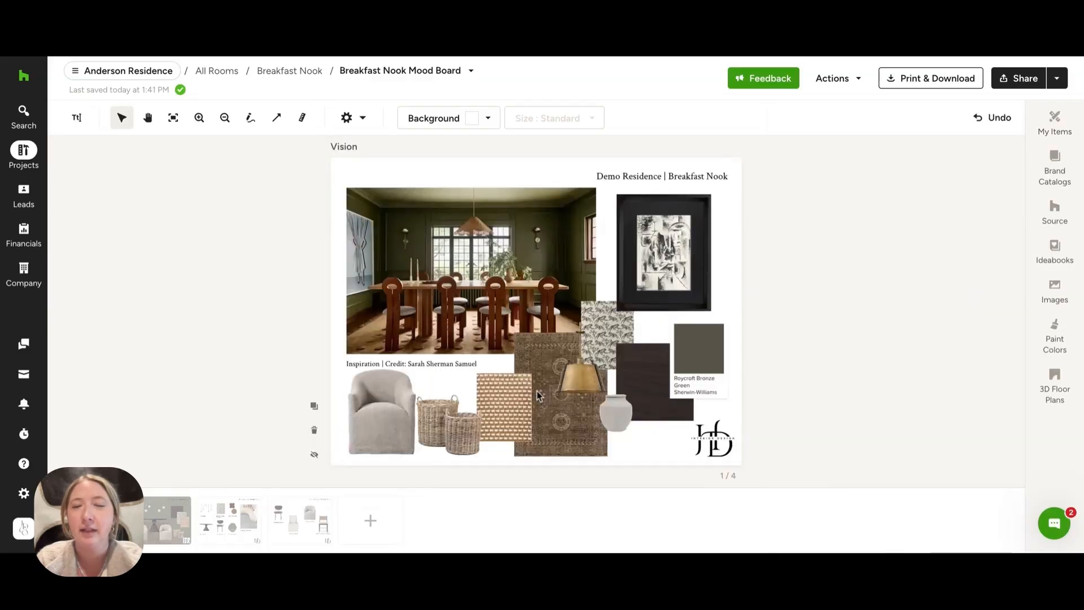
Add a size 16 text label reading "Stain for Dining Table" just beneath the dark wood sample
scroll(538, 395, up, 2)
scroll(538, 395, up, 3)
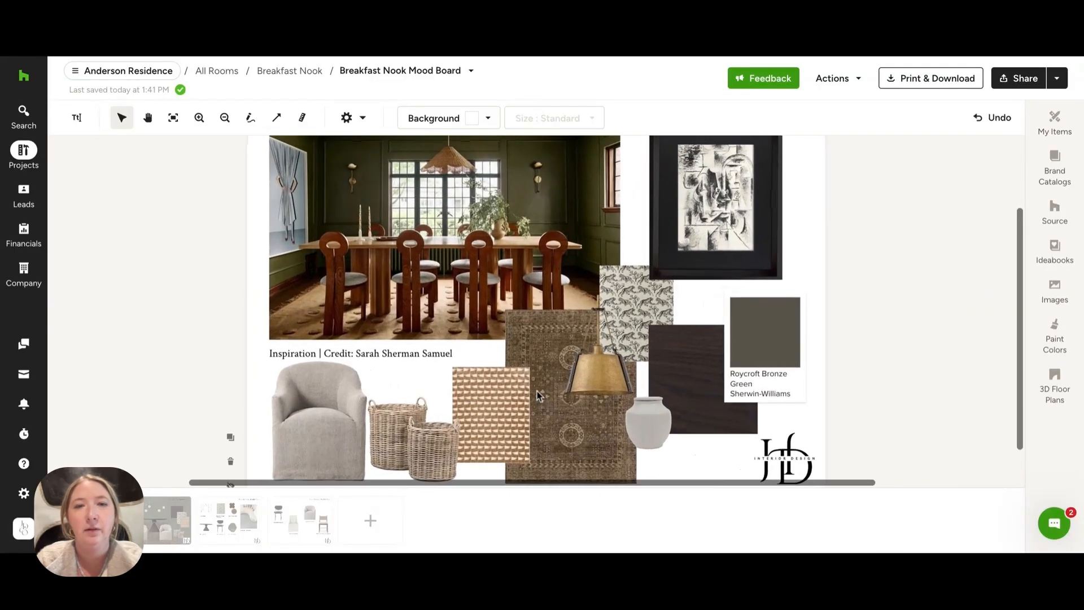
scroll(519, 389, up, 2)
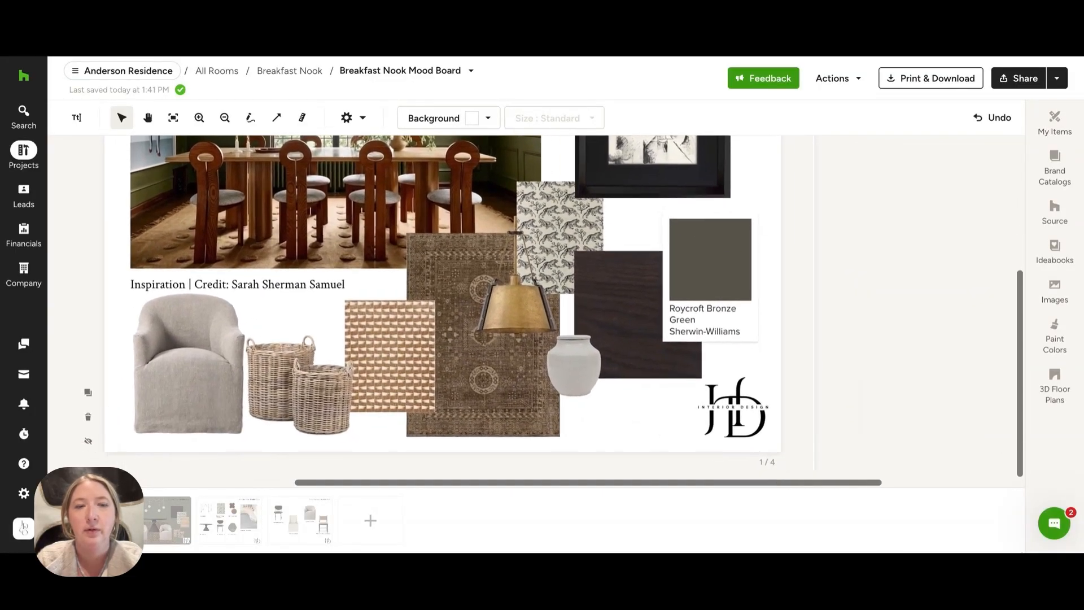
click(77, 119)
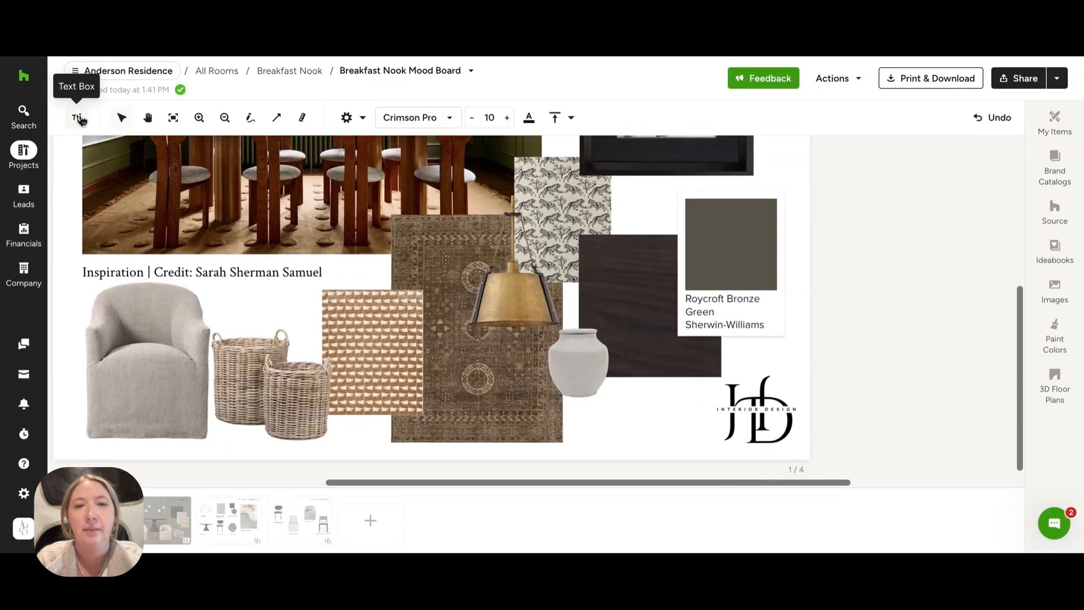
click(590, 415)
click(653, 425)
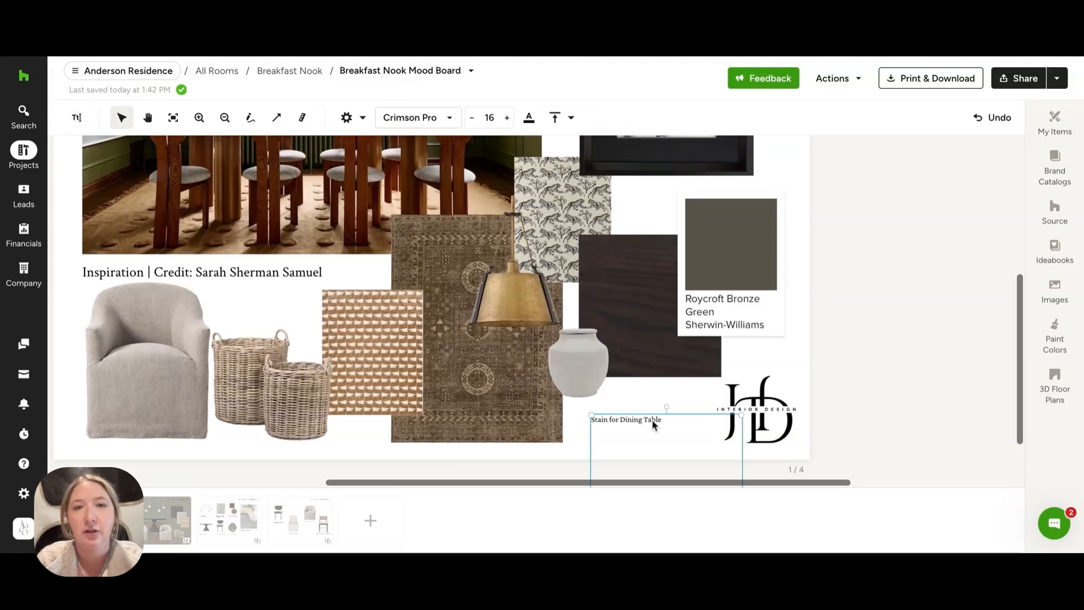
drag(653, 425, 673, 388)
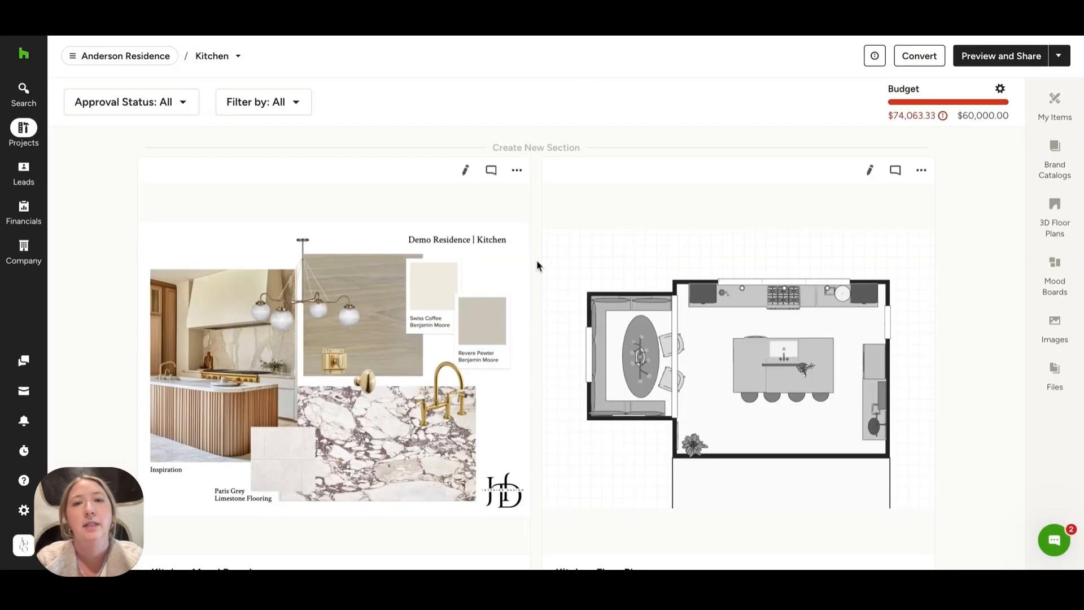
Examine the Kitchen selections by section, from Cabinetry and Flooring through Solid Surface, Electrical, Plumbing and Appliances
scroll(536, 260, down, 5)
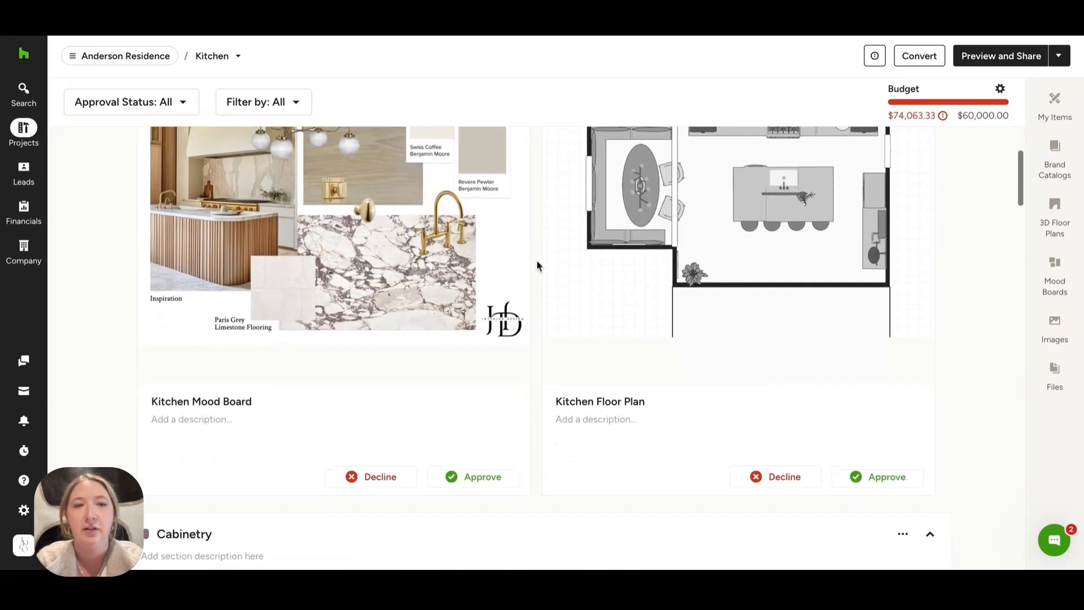
scroll(536, 260, down, 5)
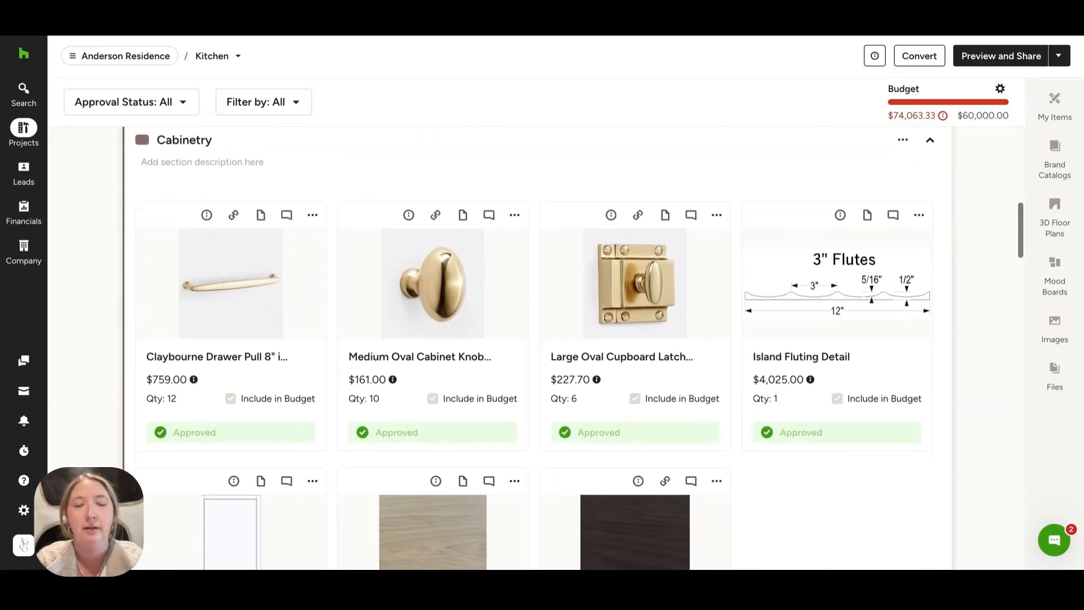
scroll(536, 339, down, 7)
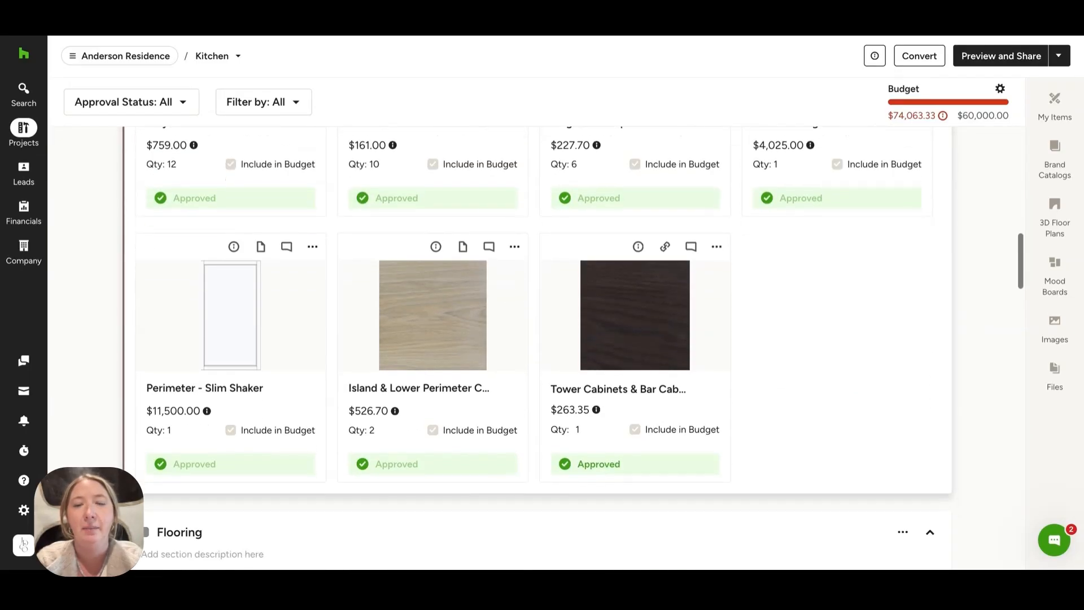
scroll(536, 339, down, 5)
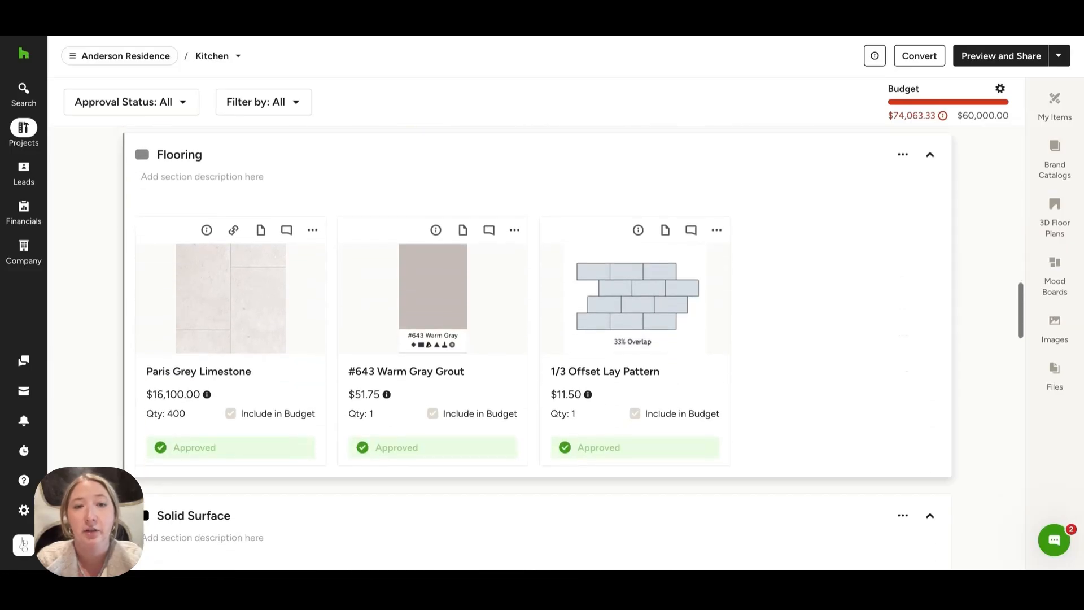
scroll(536, 339, down, 7)
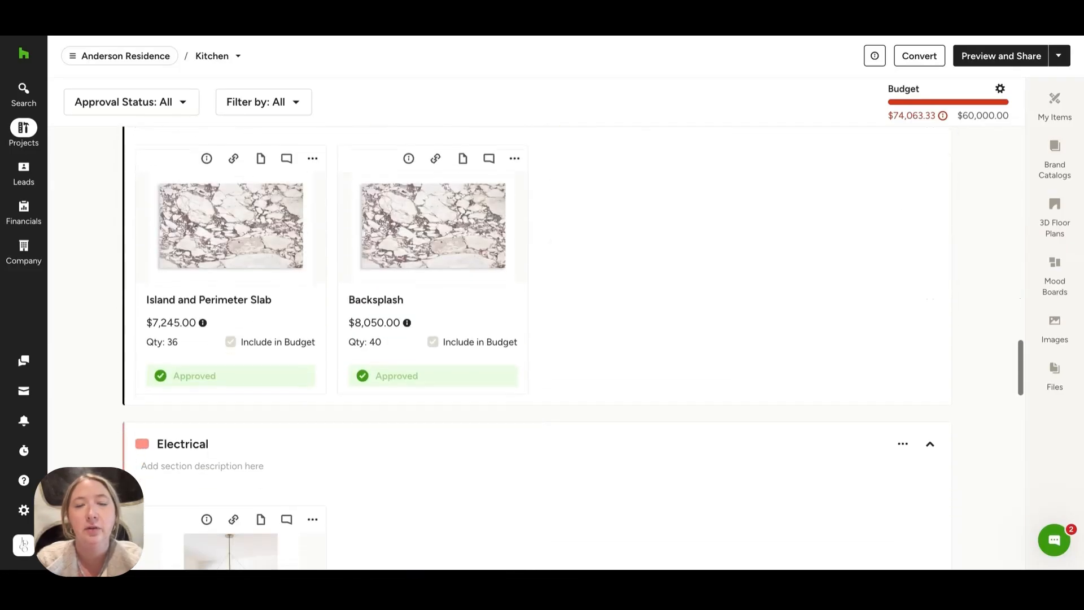
scroll(536, 338, down, 8)
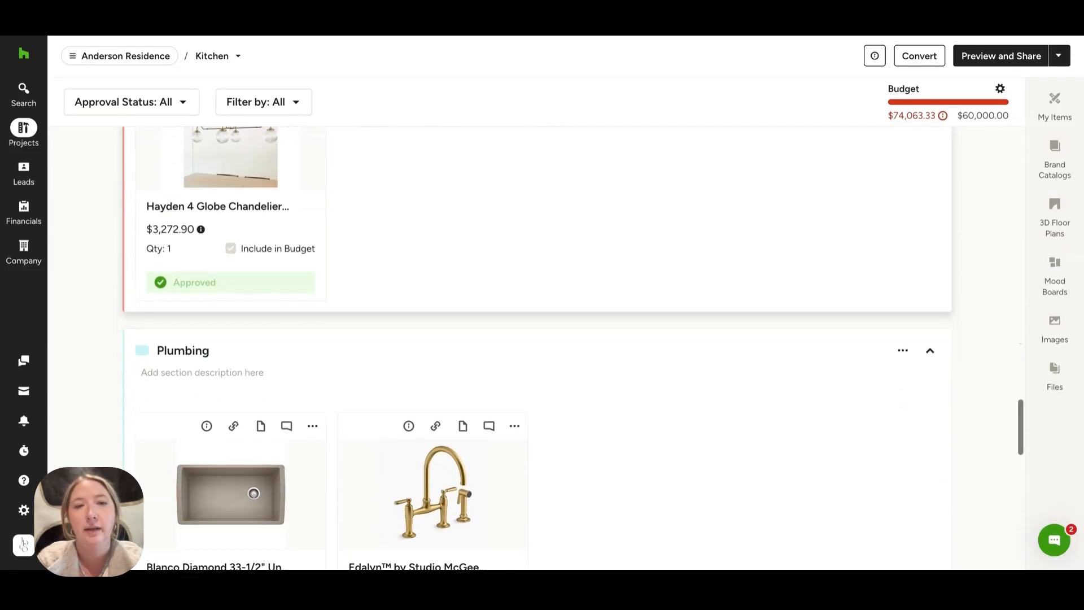
scroll(536, 339, down, 7)
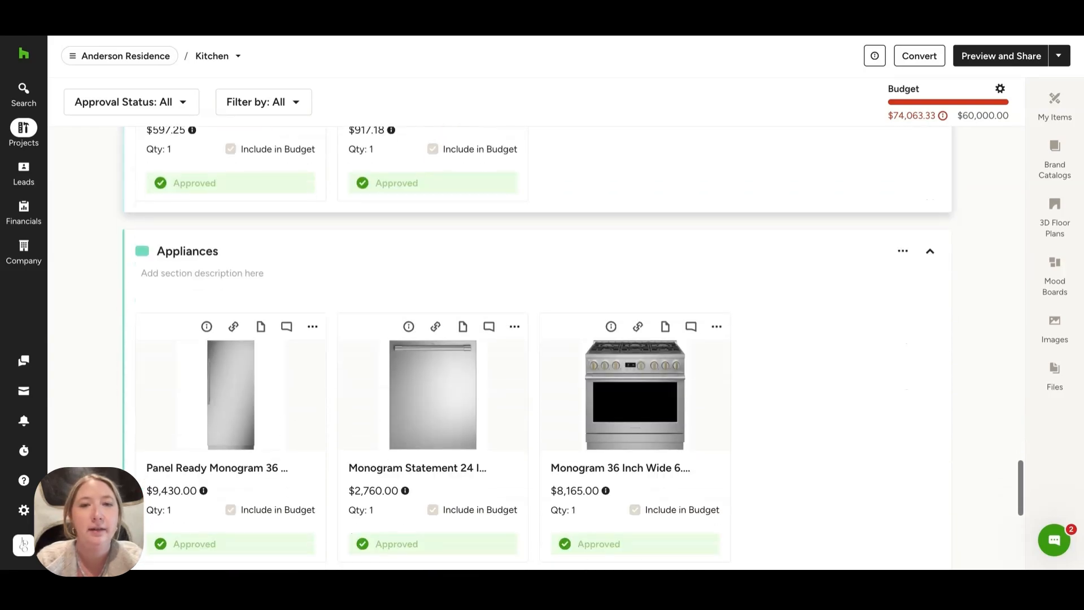
scroll(536, 339, down, 3)
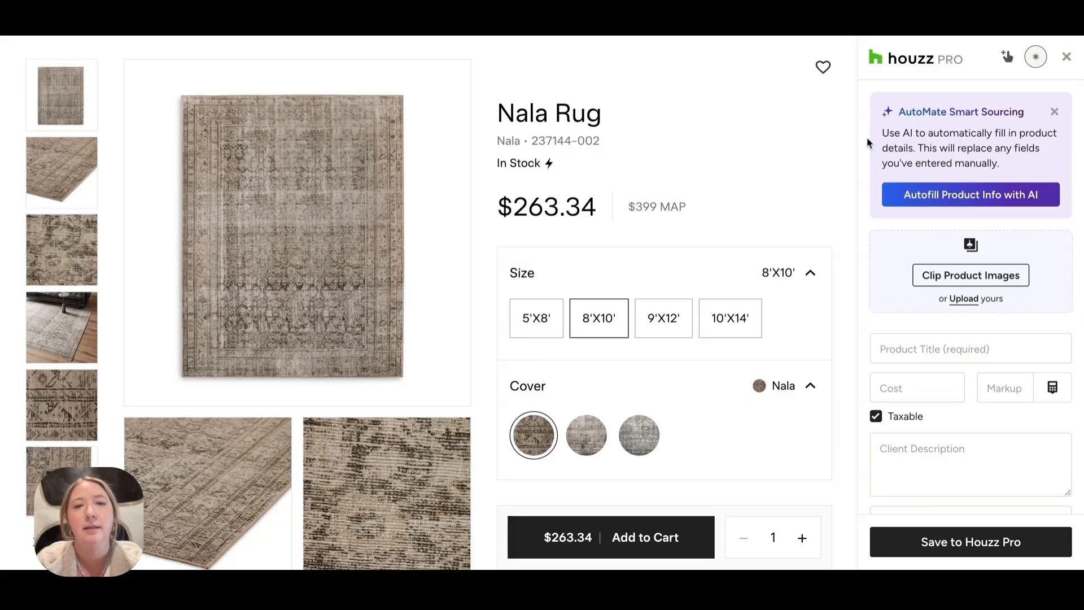
Autofill the Nala Rug's product info with AI and clip its main full-view image
click(936, 191)
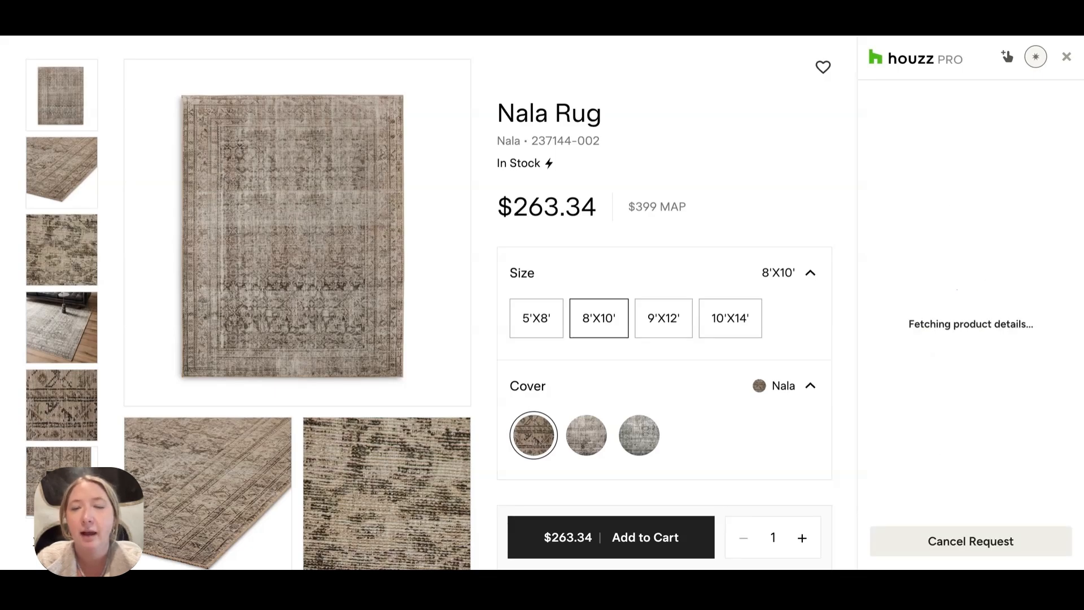
click(644, 180)
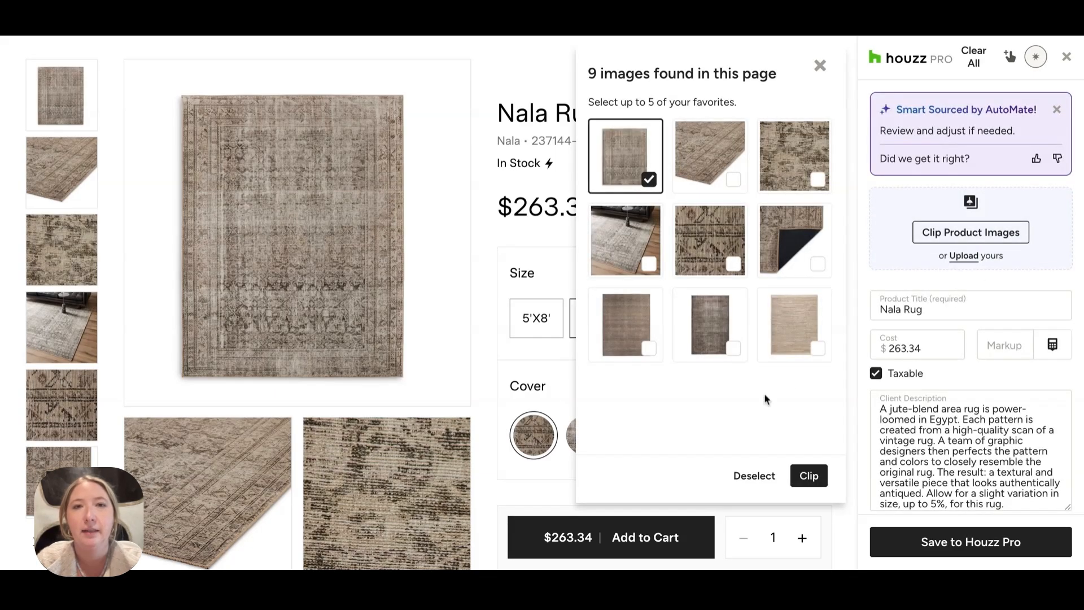
click(808, 475)
Create a new category named "Rugs" and assign it to the Nala Rug
scroll(933, 363, down, 4)
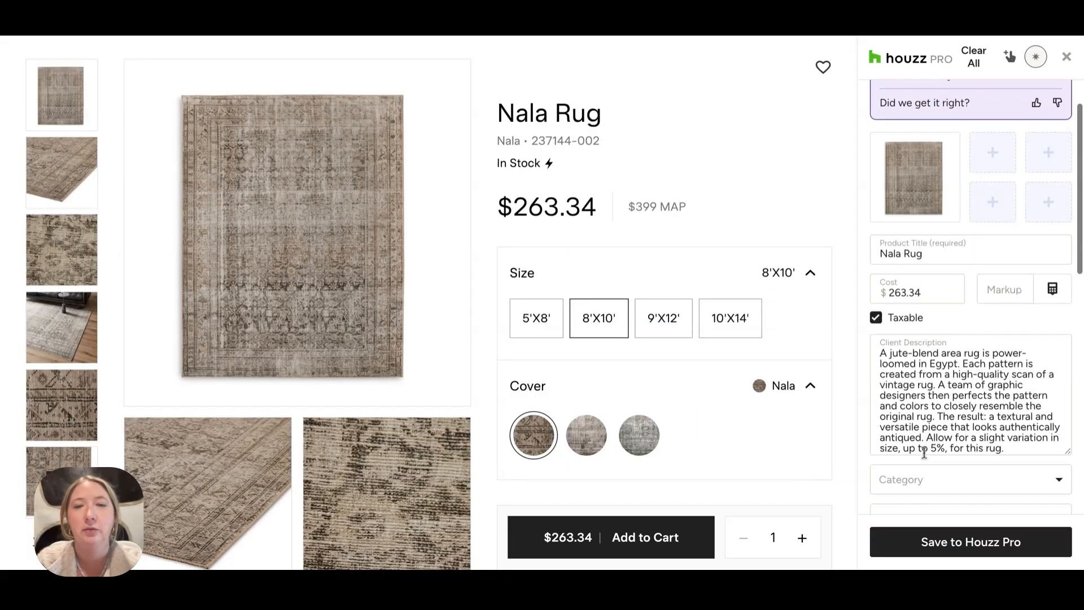
click(935, 310)
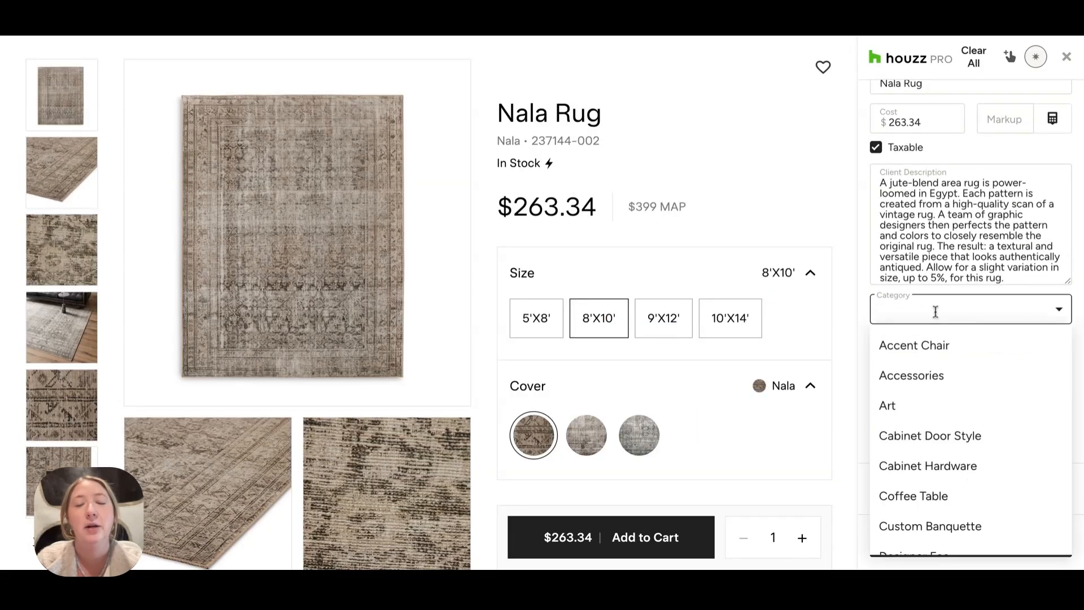
text(Rugs)
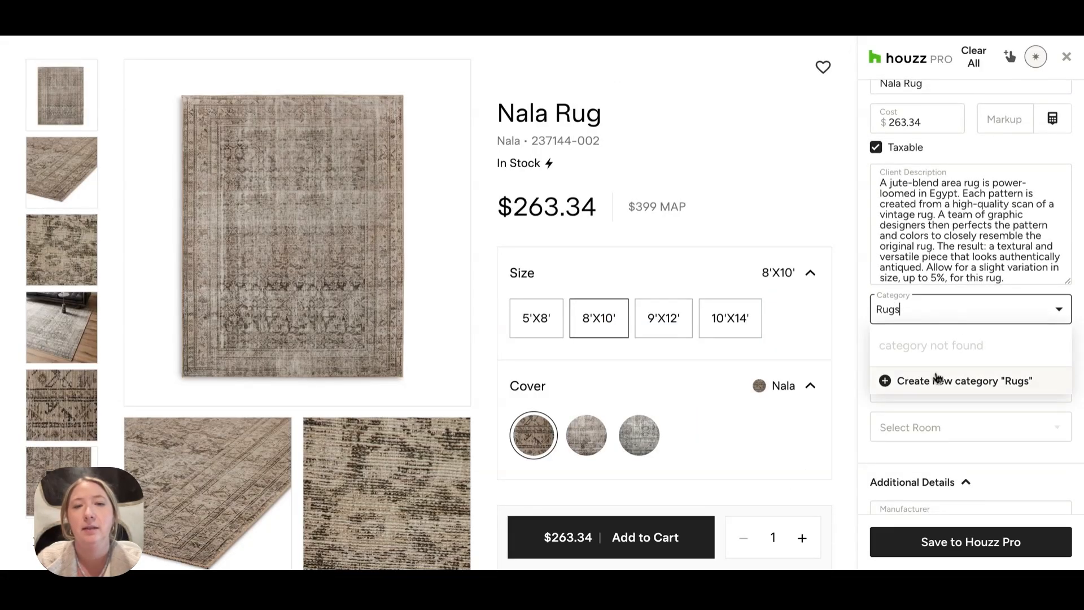
click(937, 378)
Set the rug's vendor to Four Hands
click(936, 356)
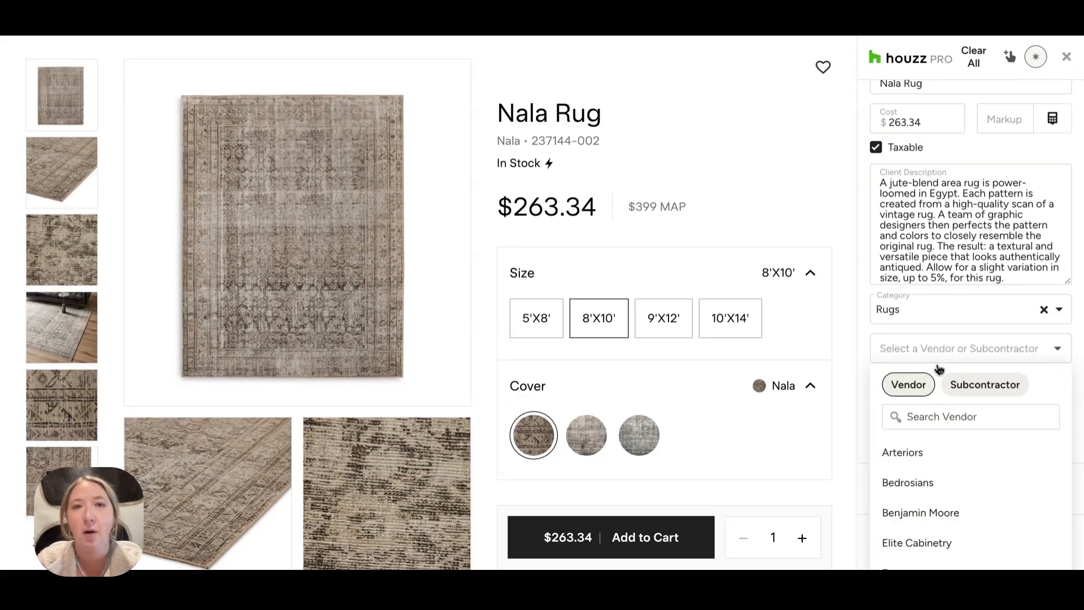
click(936, 416)
text(four)
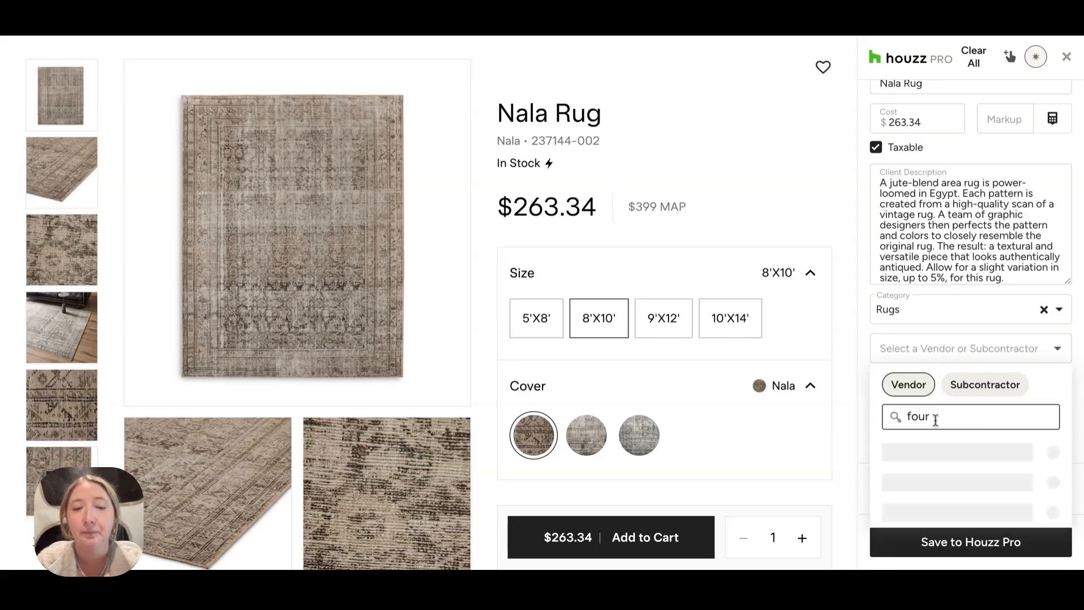
click(933, 451)
Assign the Nala Rug to the residence project's Living Room, add it directly to the selections board, and save it to Houzz Pro
click(946, 394)
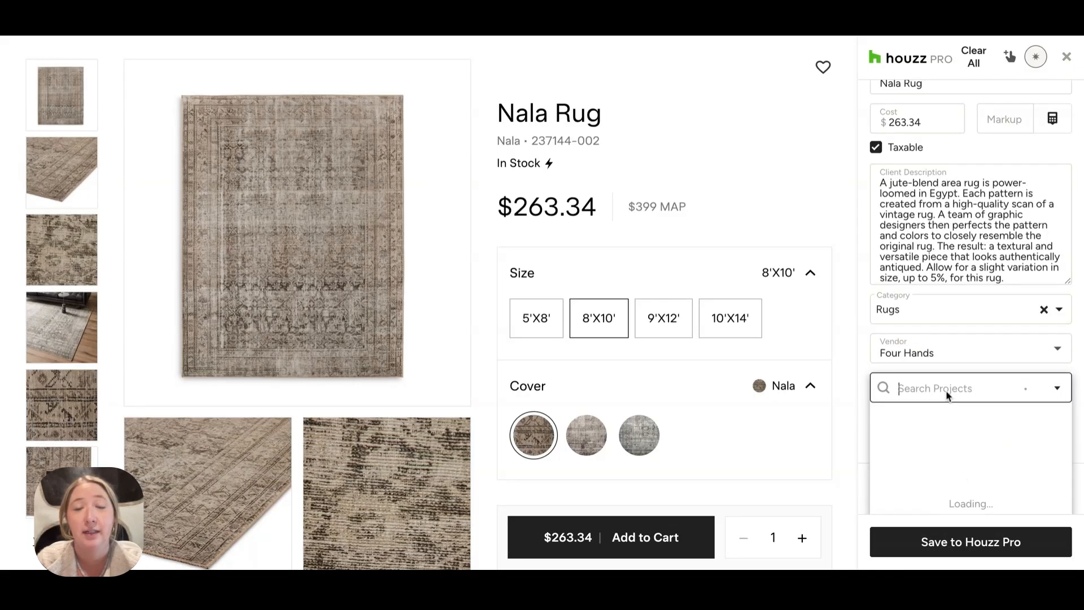
click(946, 418)
click(947, 427)
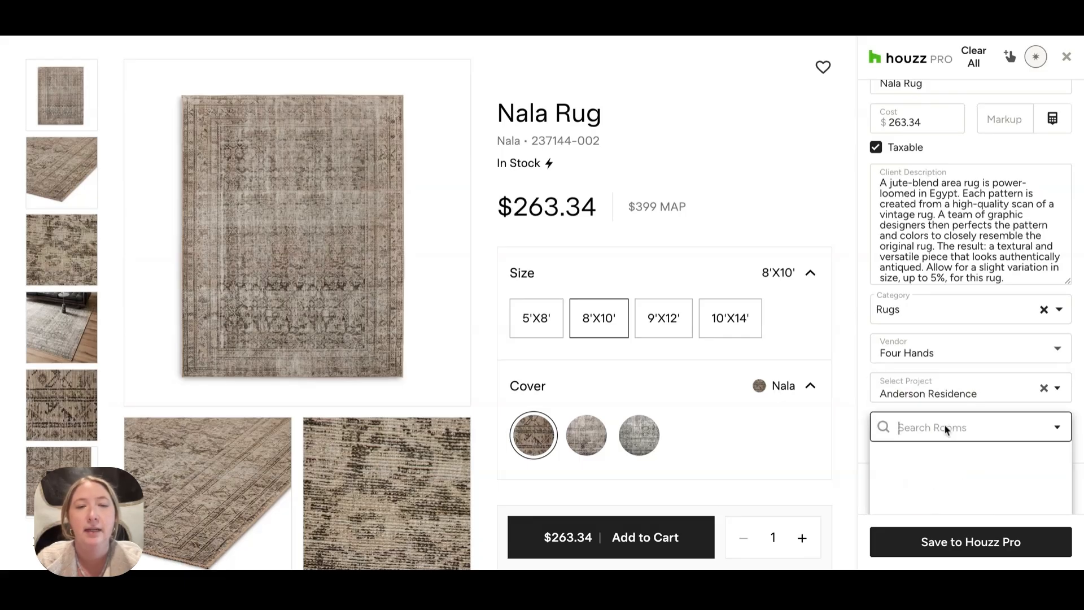
scroll(936, 465, down, 1)
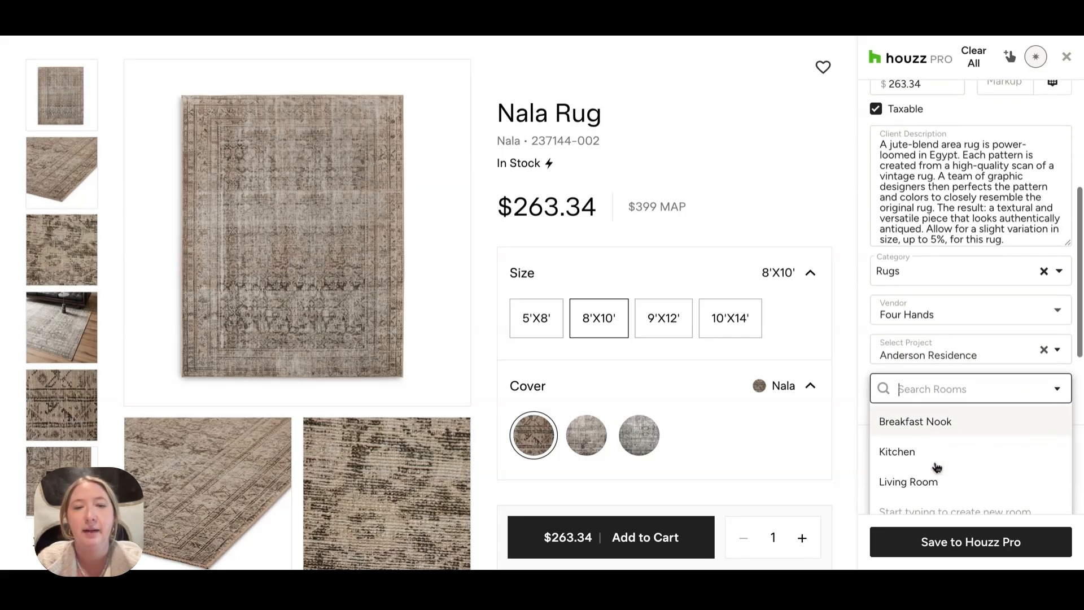
click(935, 482)
click(878, 417)
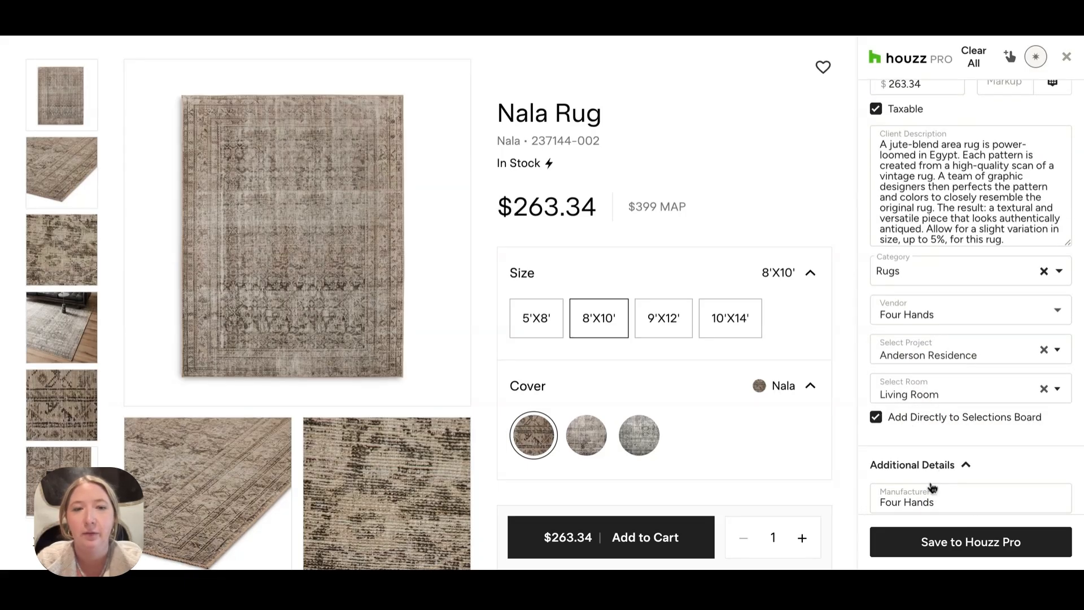
click(958, 549)
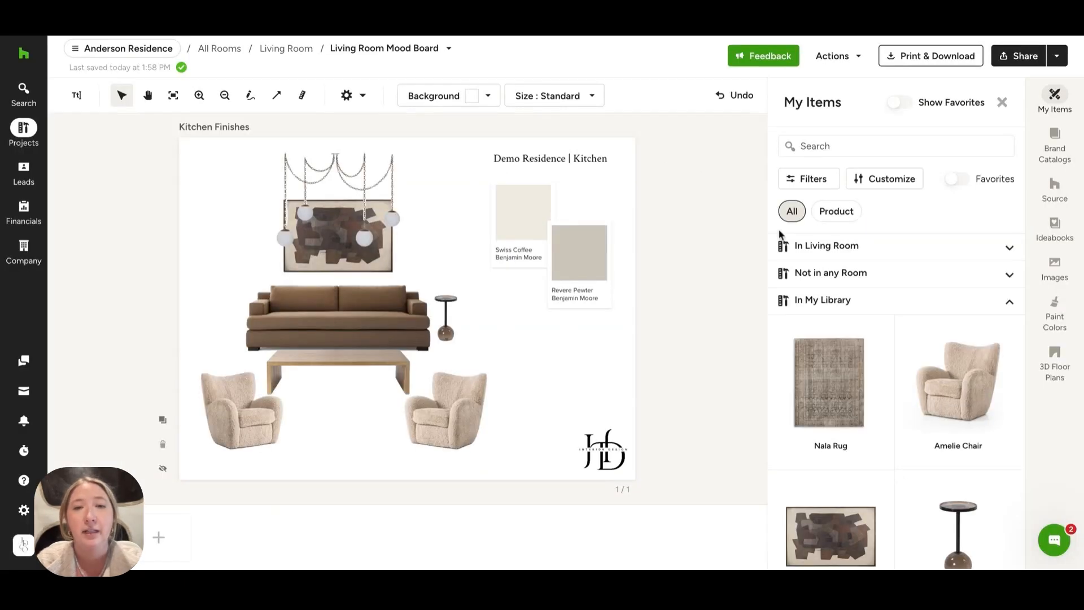
Add the Nala Rug from the library to the Living Room mood board, enlarge it in horizontal orientation, and position it below the sofa
click(817, 400)
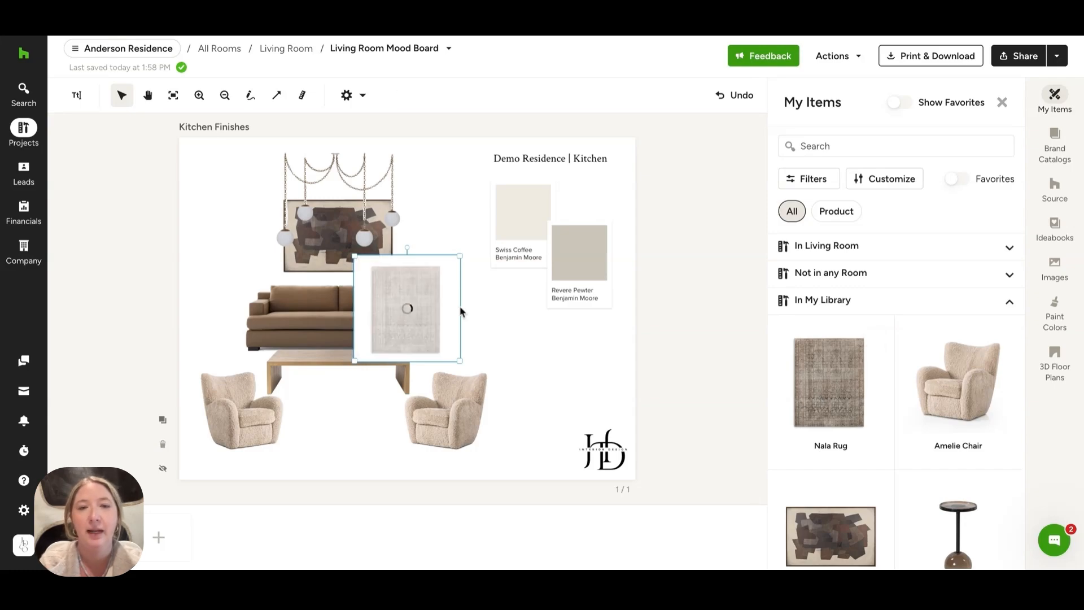
drag(374, 350, 312, 427)
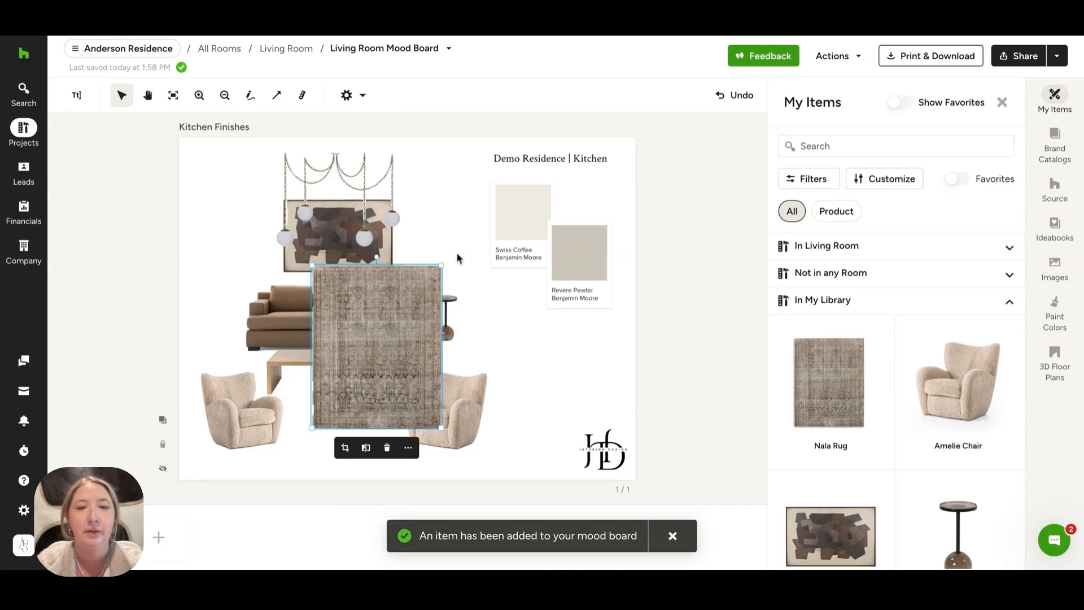
drag(435, 252, 482, 346)
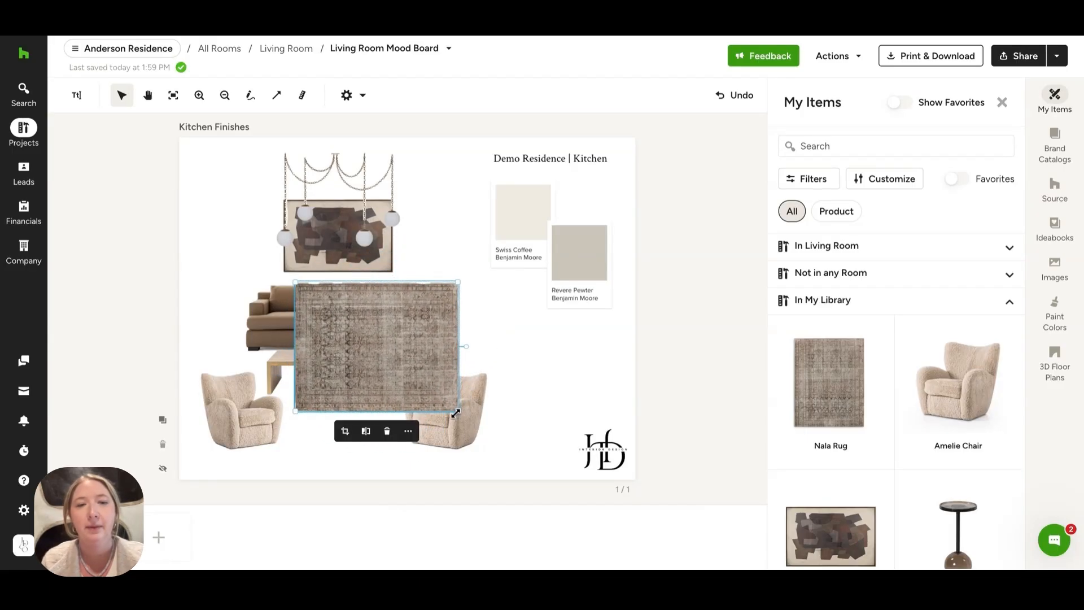
drag(457, 411, 456, 413)
drag(429, 354, 380, 380)
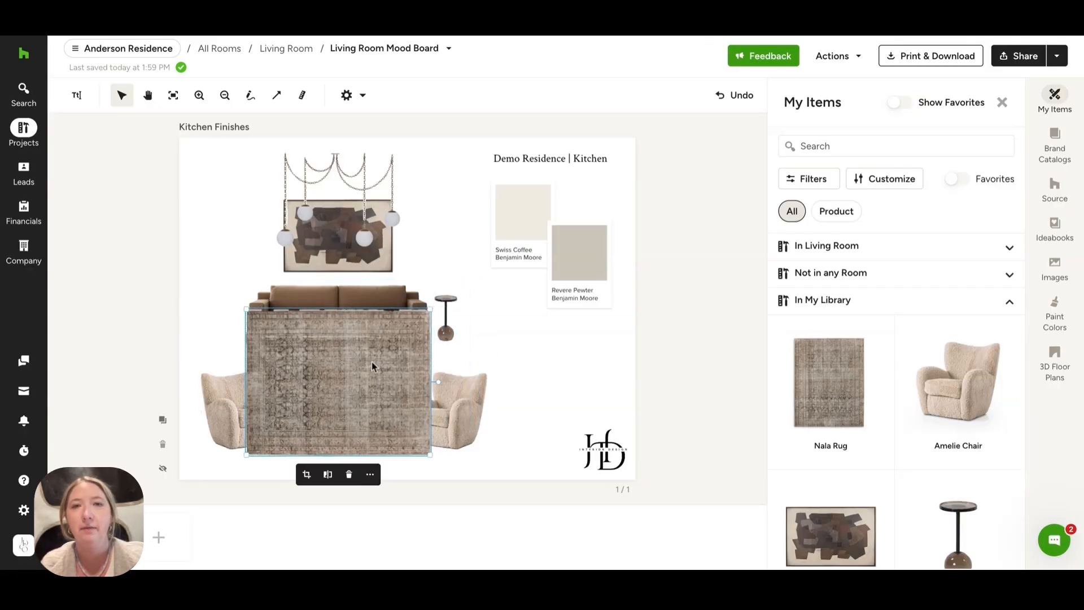
Skew the rug into a perspective trapezoid with its sofa-side edge narrower, and send it to the back behind the furniture
click(370, 474)
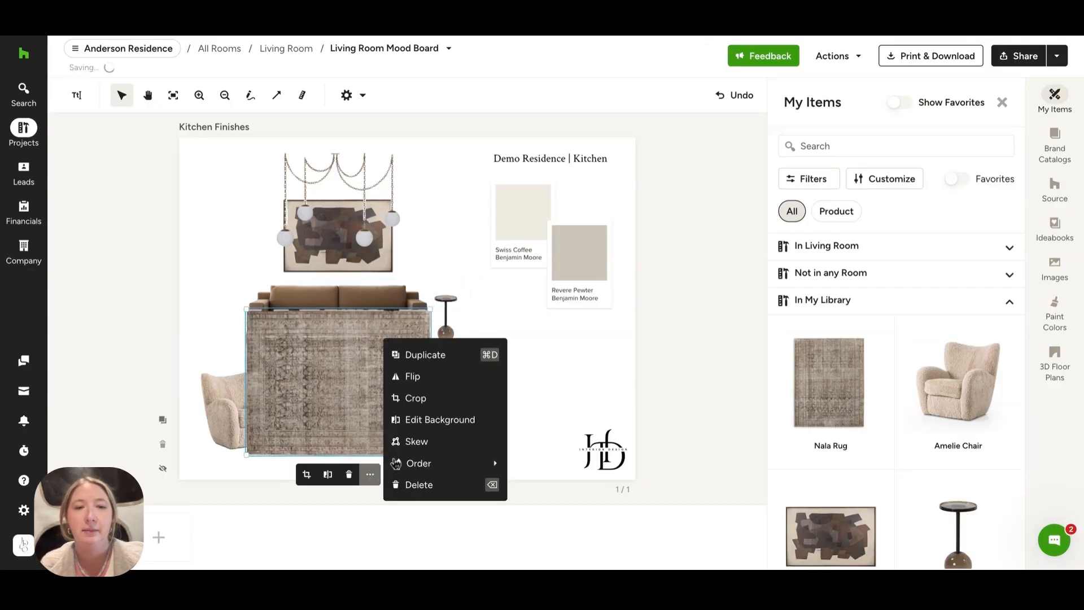
click(416, 441)
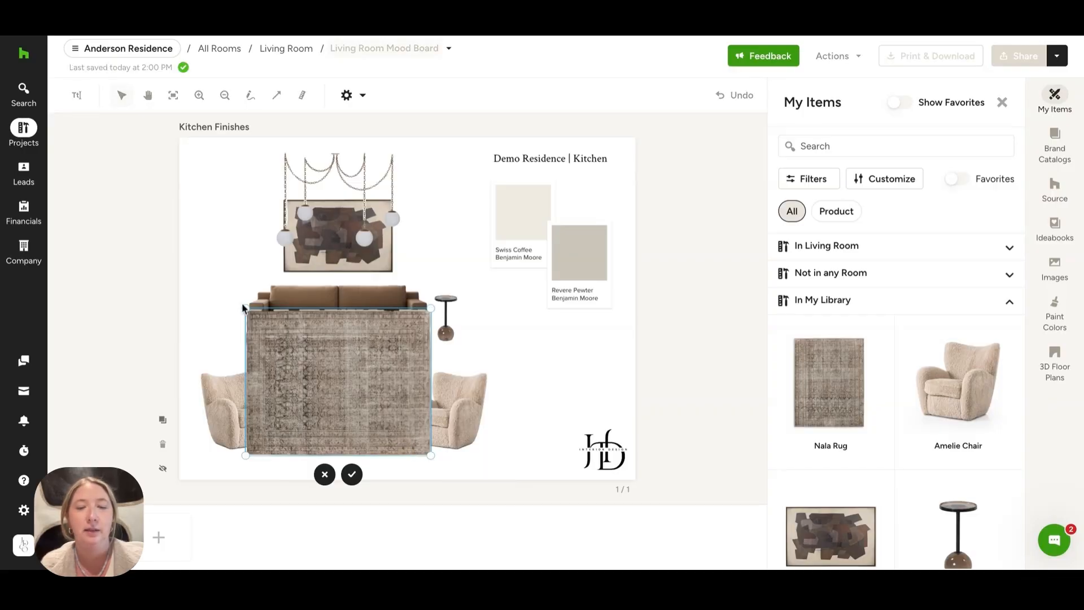
drag(246, 309, 271, 325)
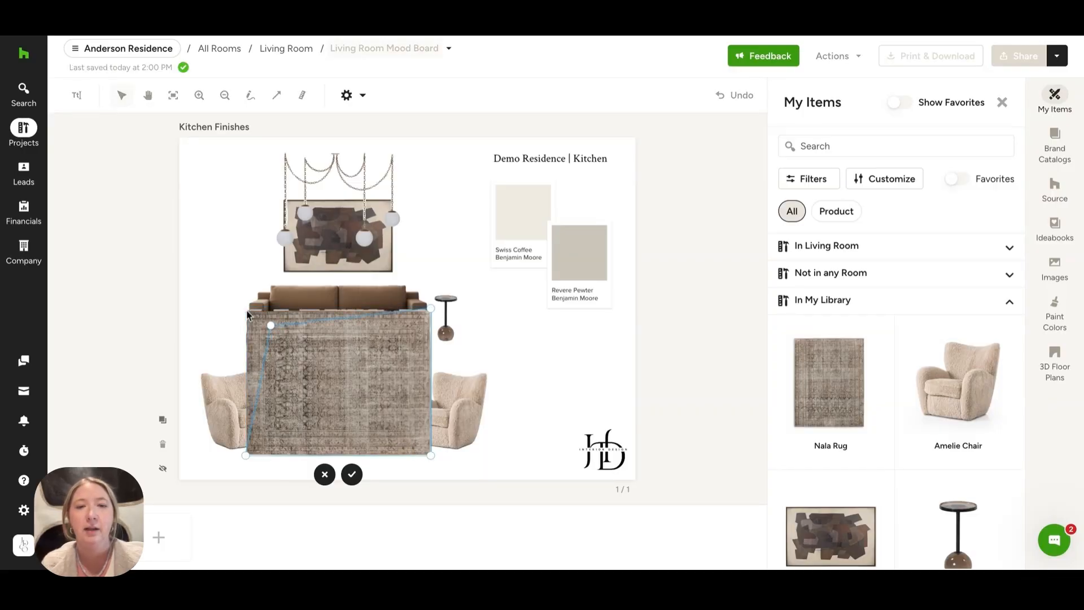
drag(430, 310, 414, 324)
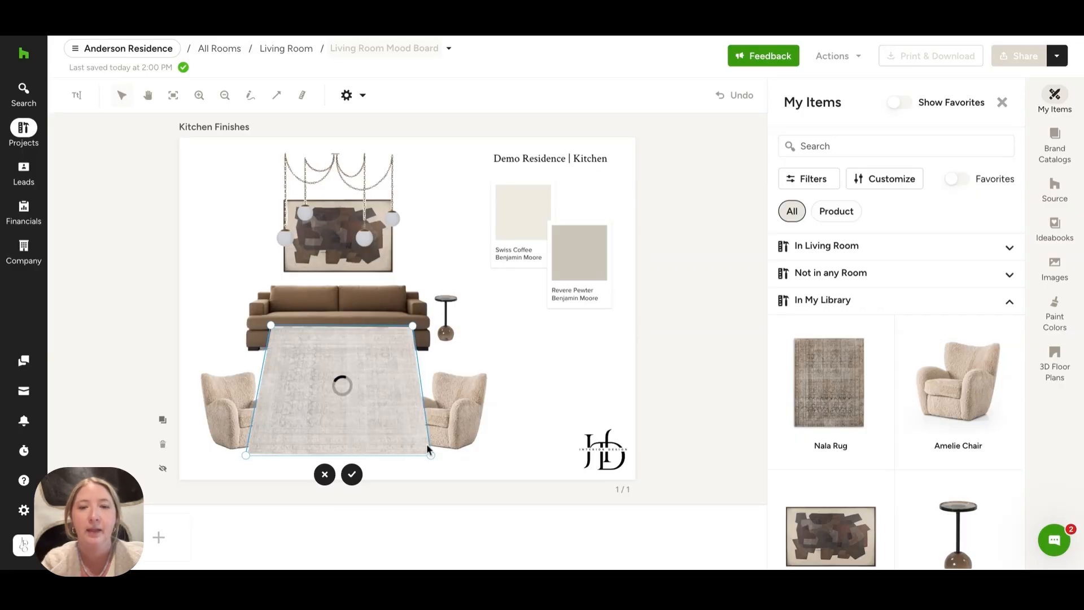
drag(432, 453, 440, 453)
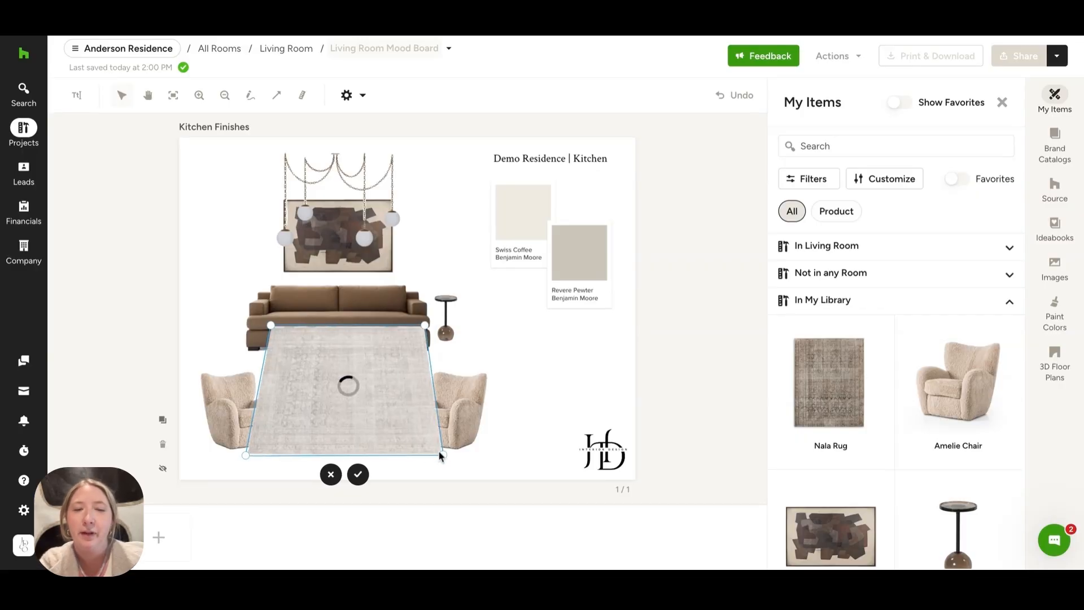
drag(245, 456, 234, 456)
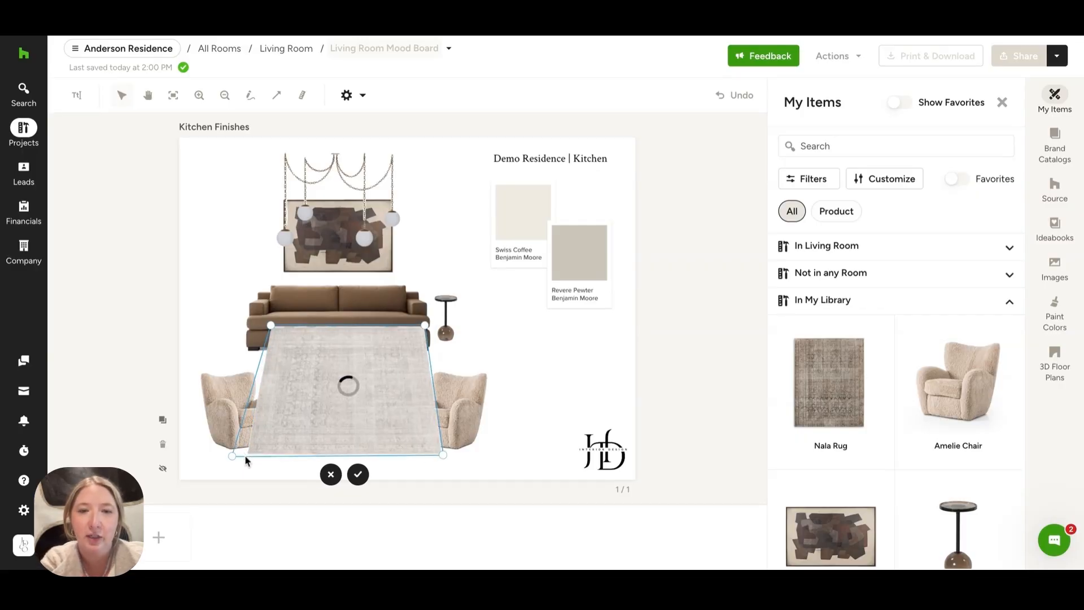
drag(276, 326, 271, 328)
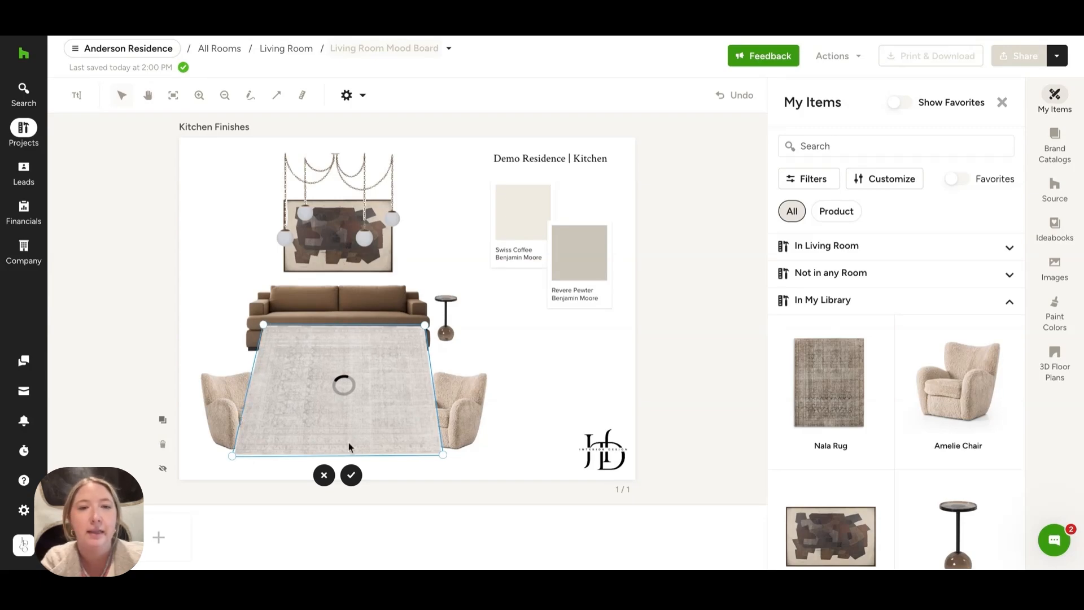
click(351, 474)
mouse_move(524, 462)
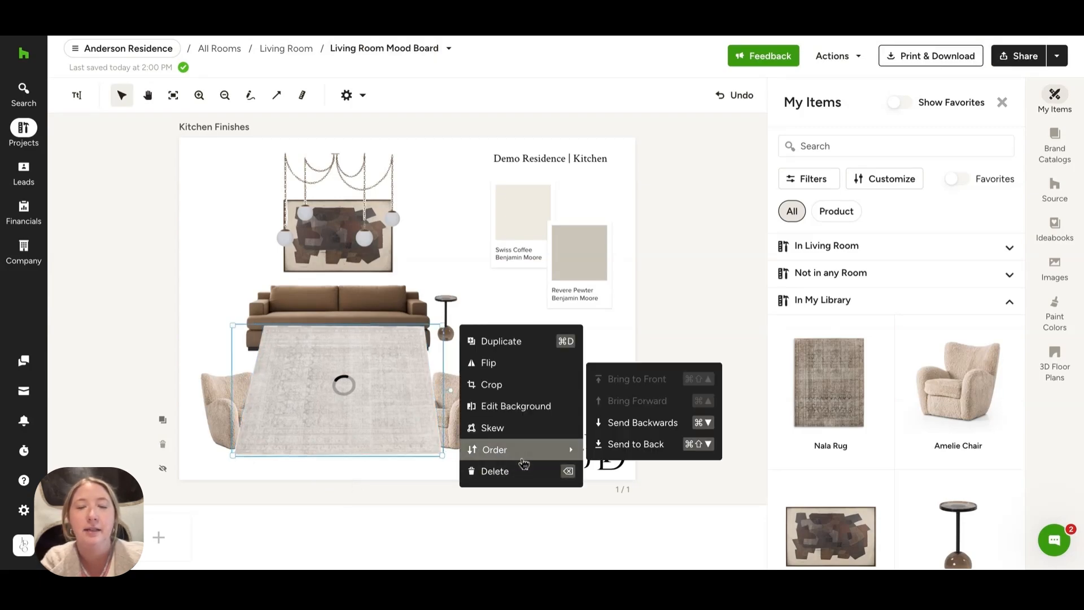
click(606, 446)
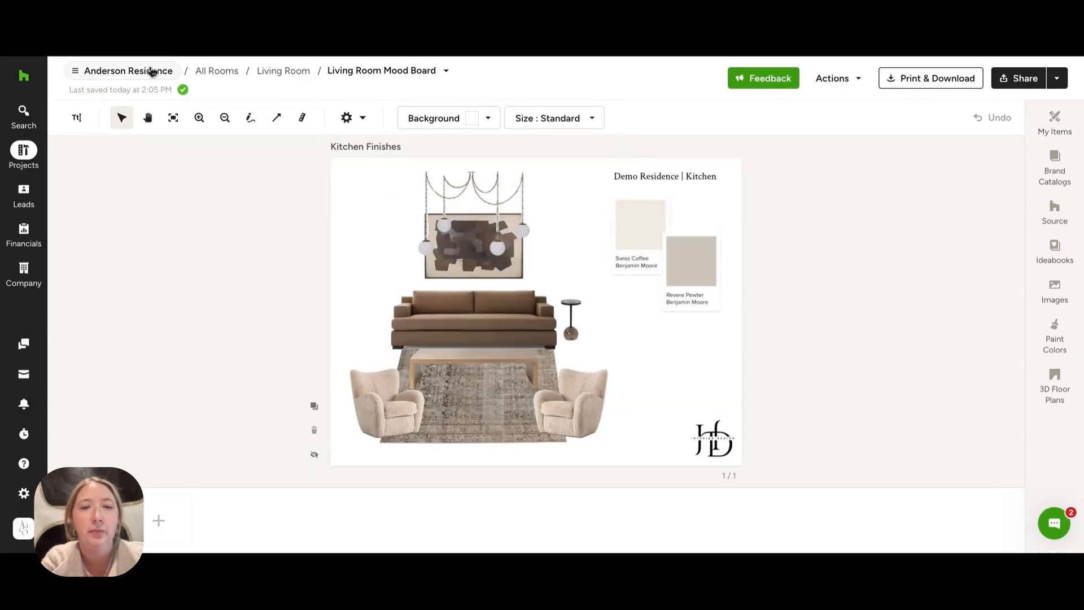
Open the project's Living Room selection board and examine its Furniture, Textiles and Art sections
click(150, 72)
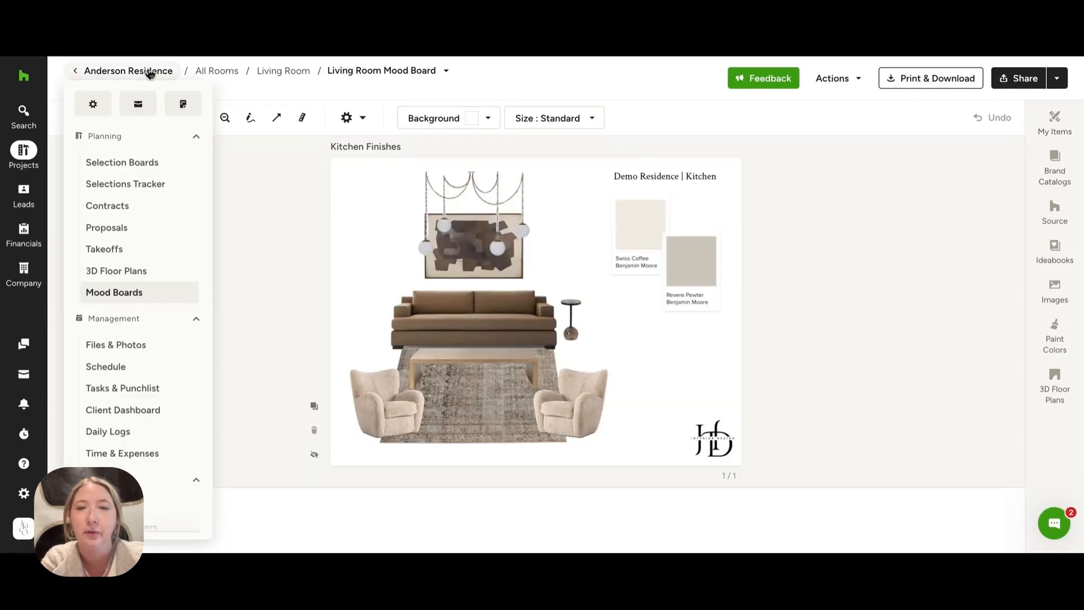
click(150, 164)
scroll(242, 236, down, 4)
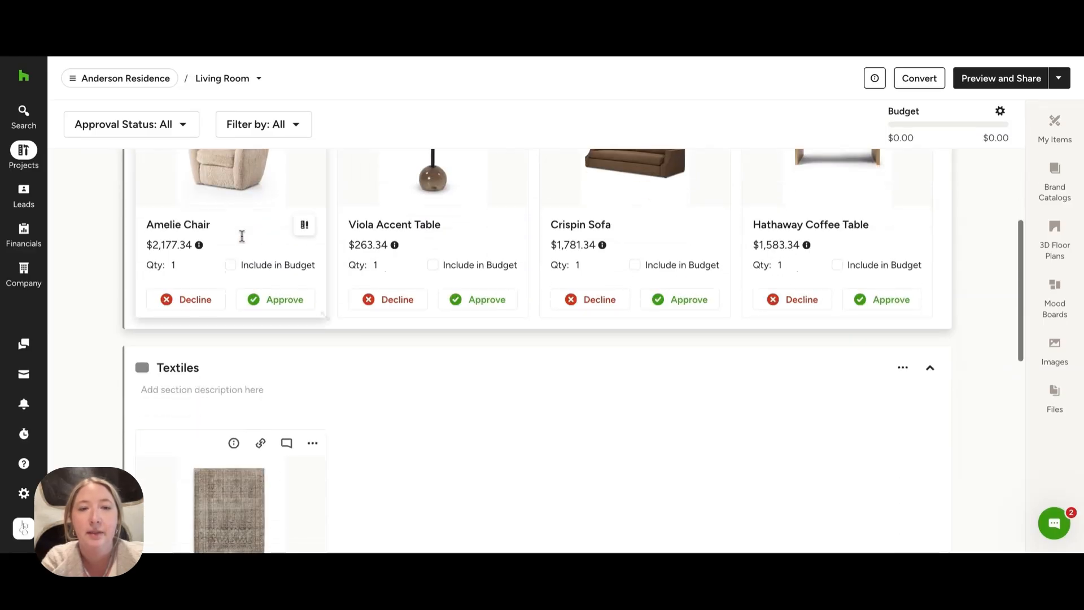
scroll(241, 235, down, 3)
scroll(241, 235, down, 3)
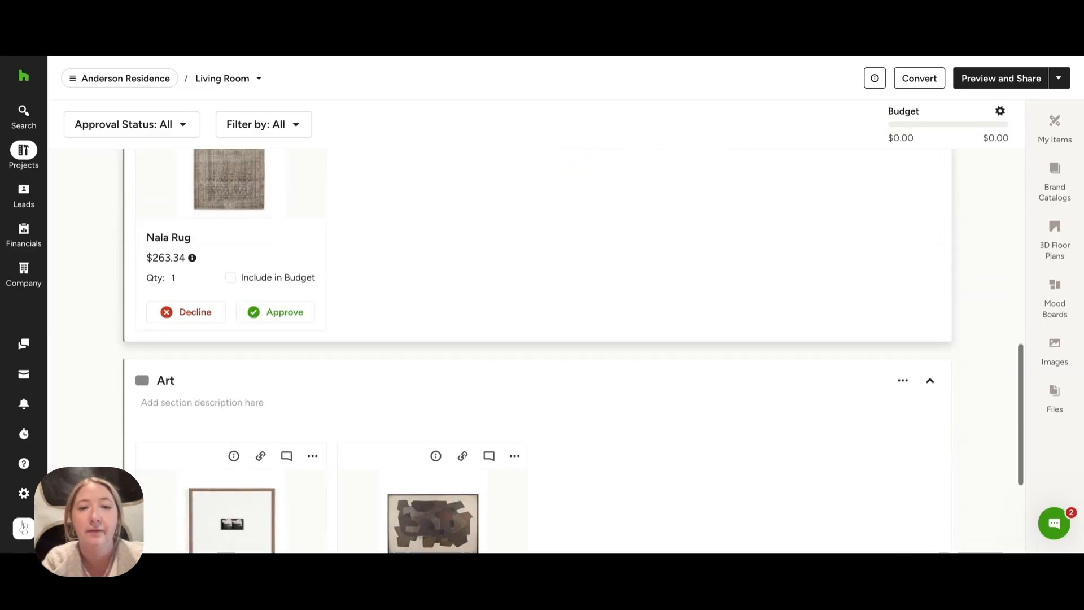
scroll(303, 213, down, 3)
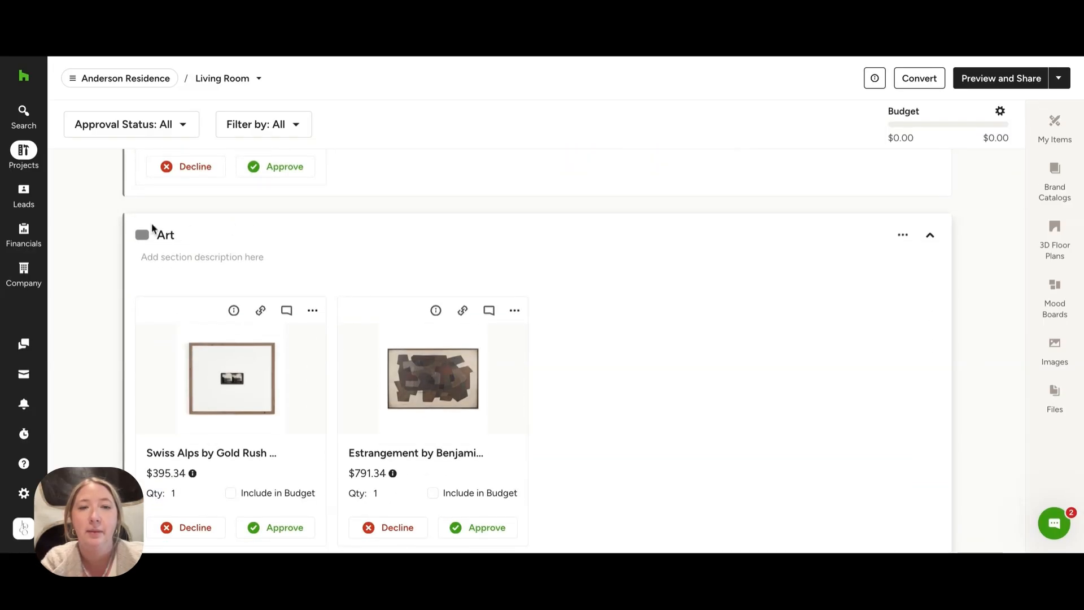
scroll(213, 236, up, 7)
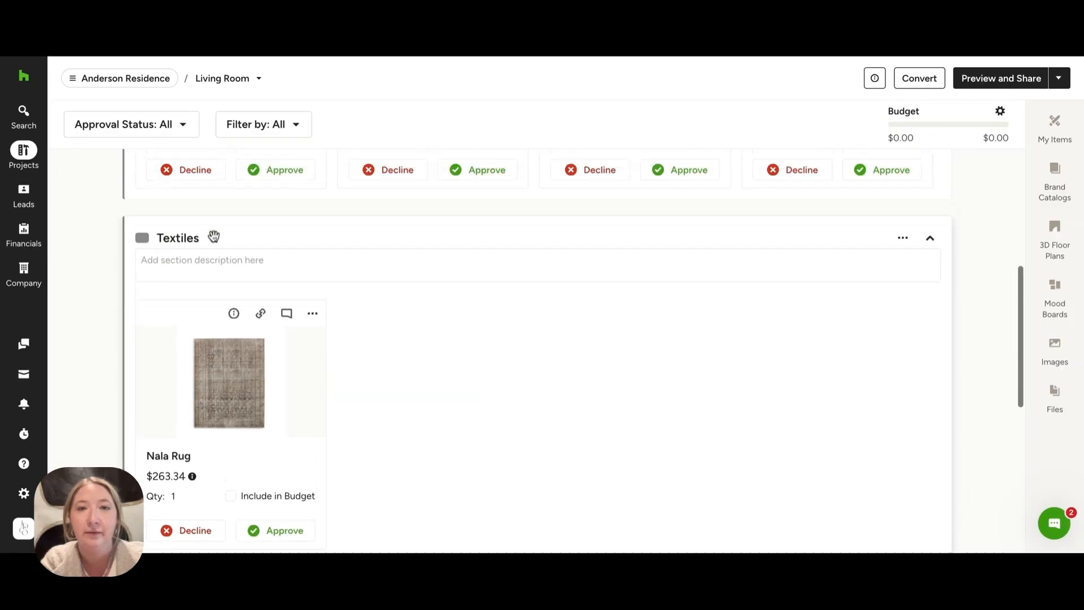
scroll(212, 236, up, 5)
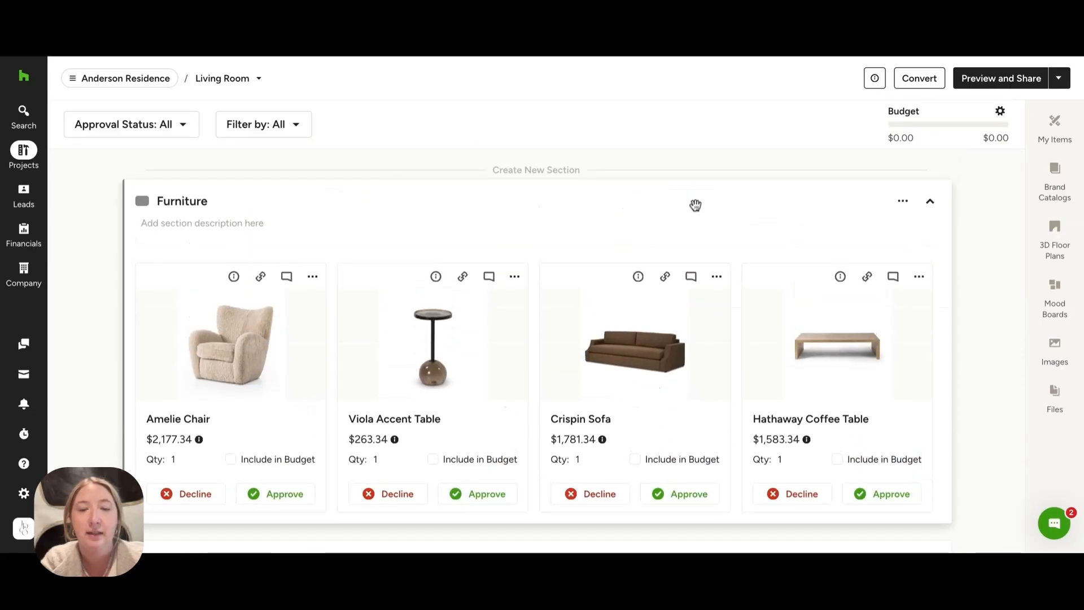
Add the Monarch Of The Plain artwork from the library to the board and place it in the Art section
click(1054, 133)
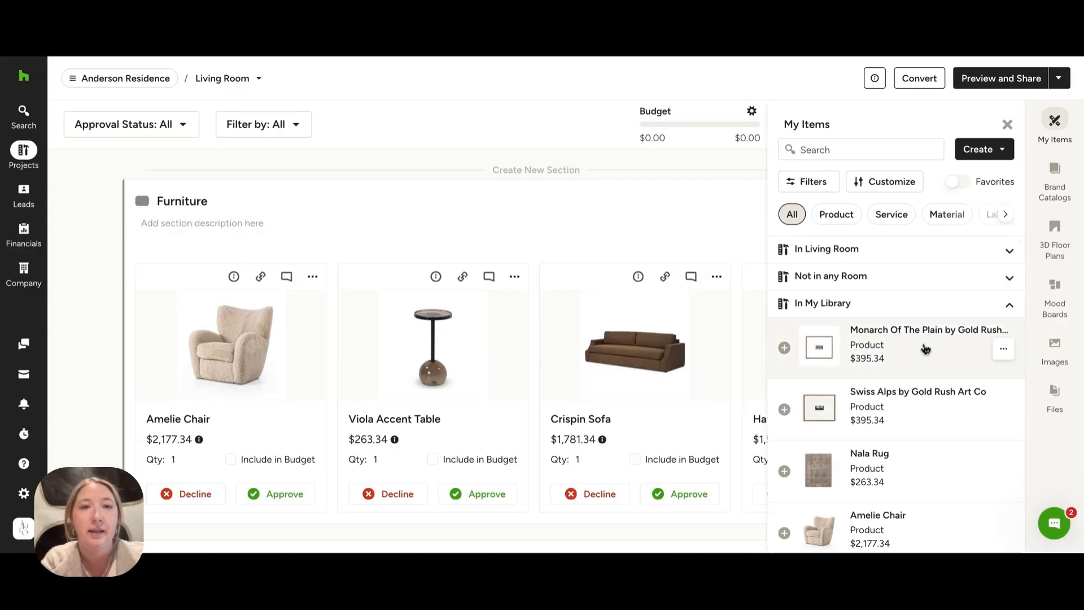
click(925, 348)
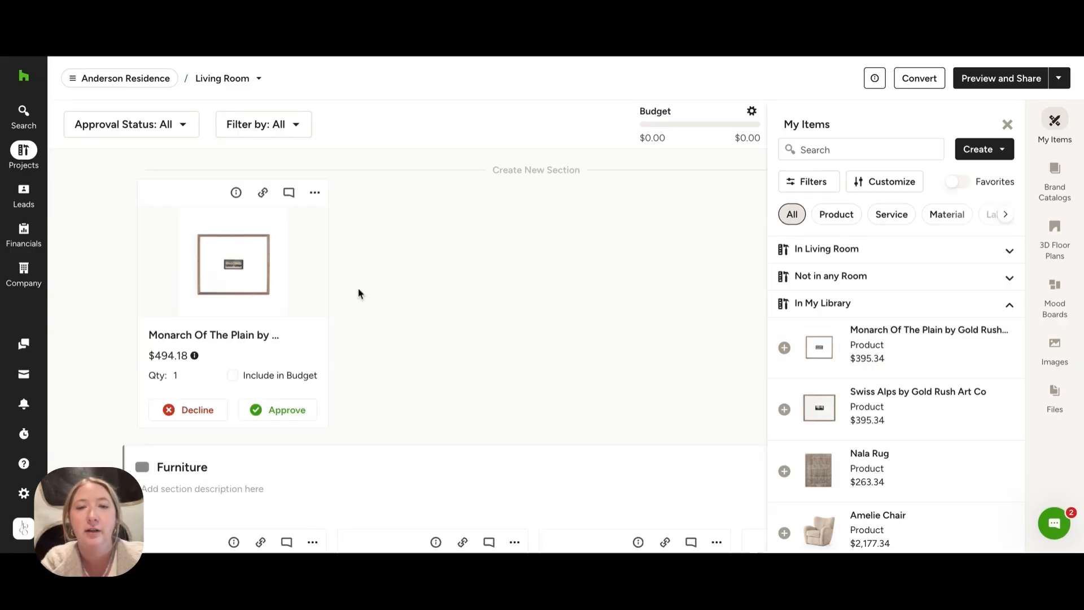
click(314, 192)
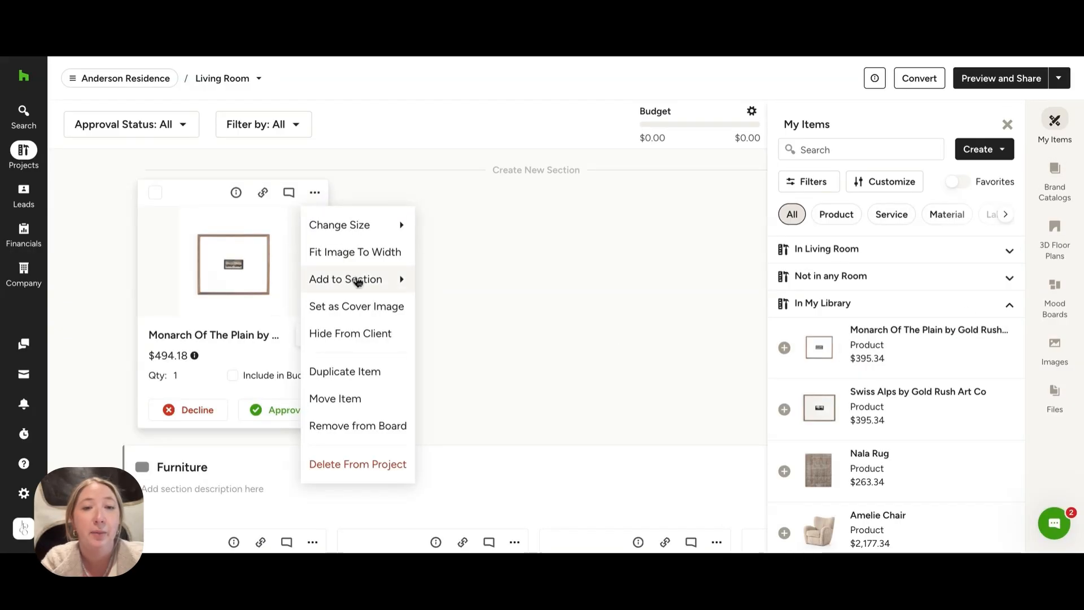
mouse_move(359, 281)
click(452, 337)
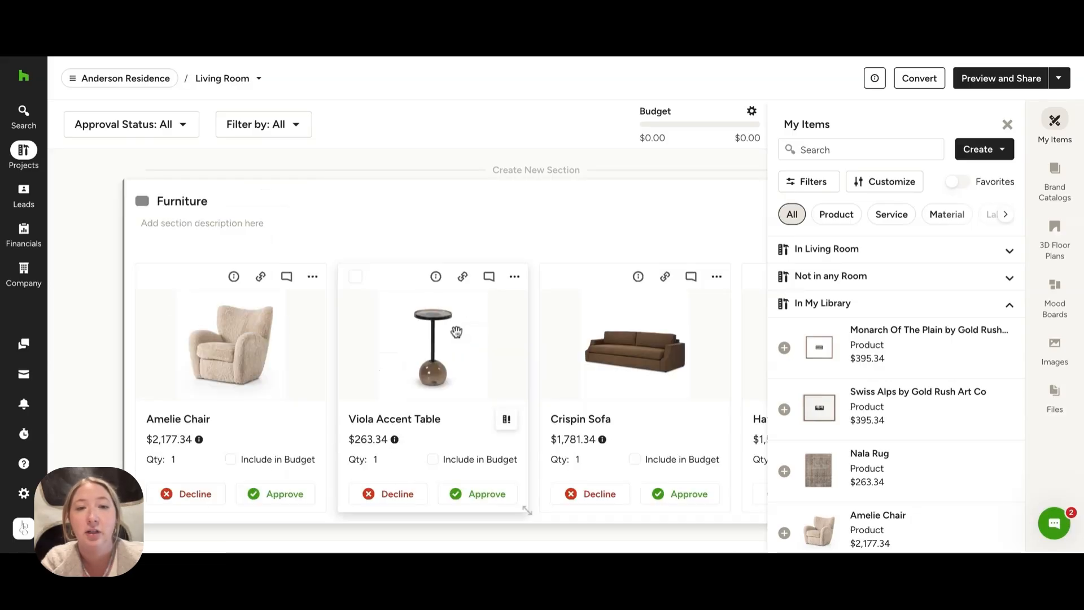
Reorder the Art section so Monarch Of The Plain sits between Swiss Alps and Estrangement
scroll(456, 331, down, 6)
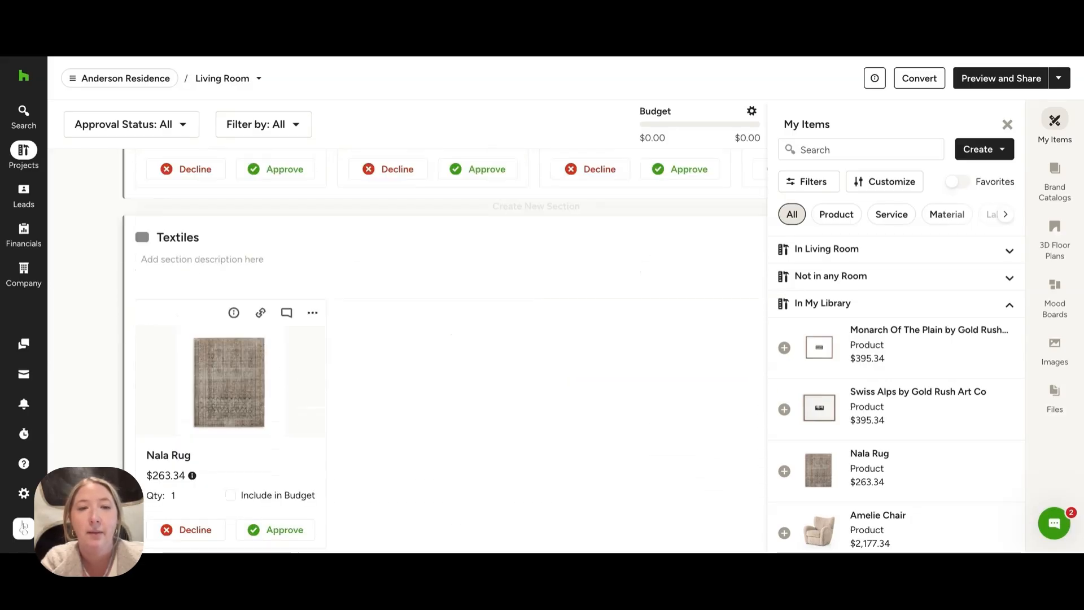
scroll(443, 349, down, 7)
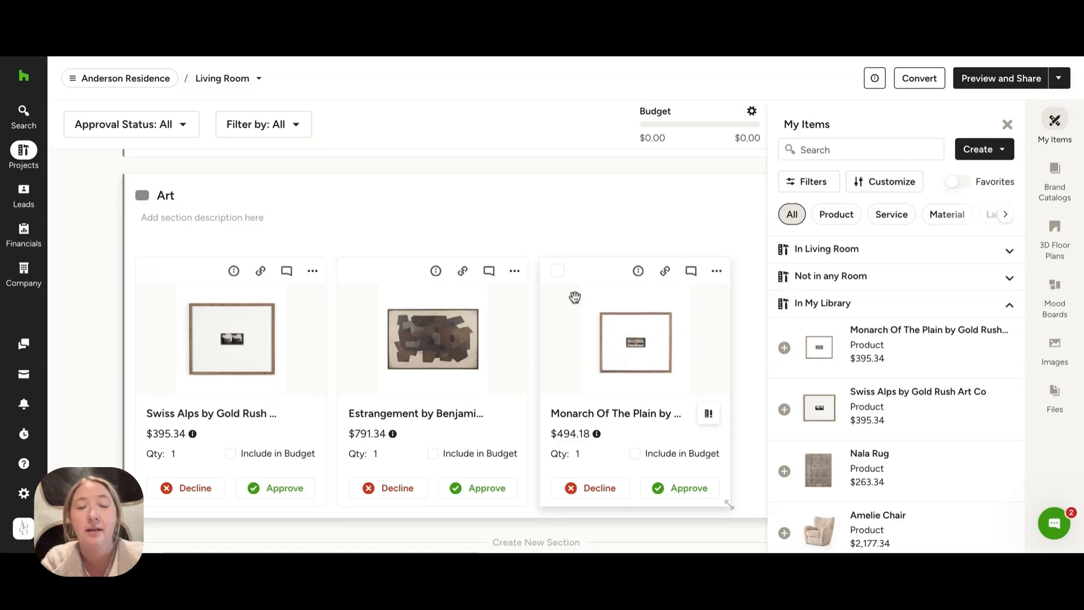
drag(574, 297, 404, 272)
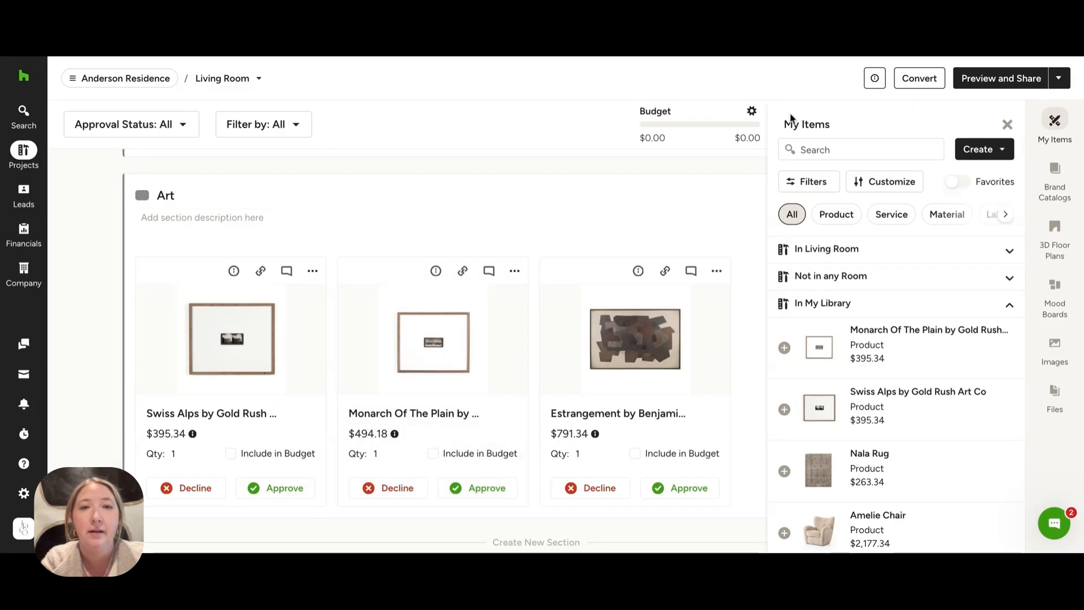
Preview the client's view of the Living Room selections board and examine the Furniture and Textiles items
click(995, 82)
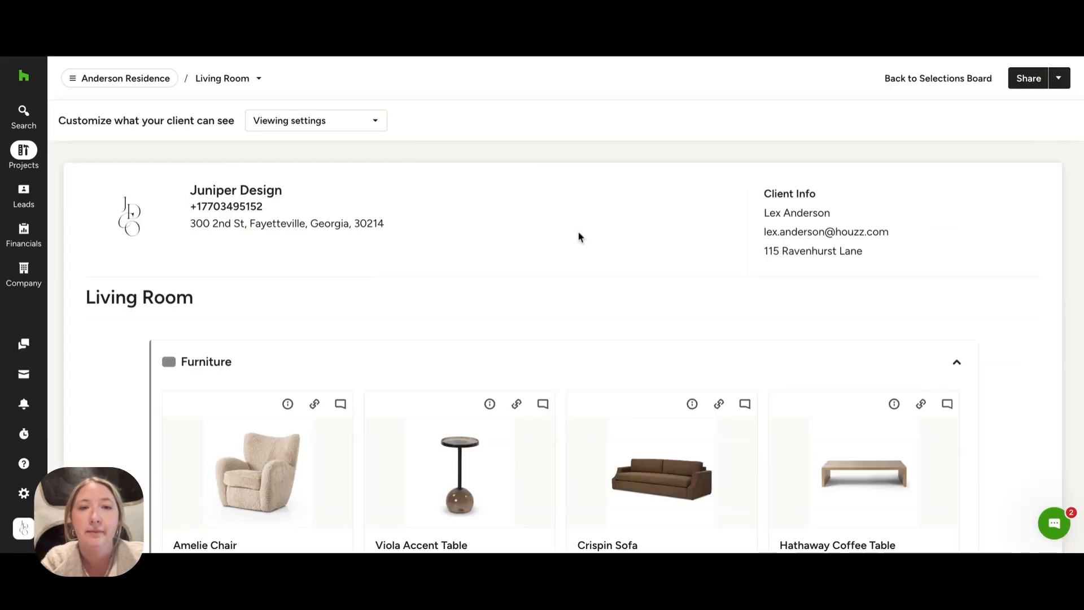
scroll(579, 236, down, 3)
scroll(579, 236, down, 2)
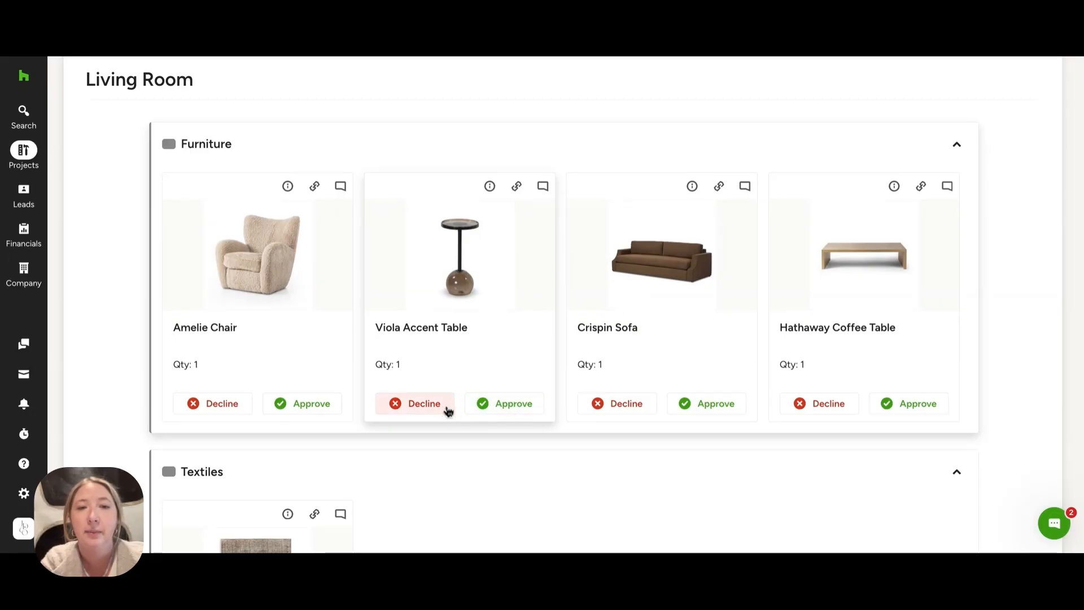
scroll(458, 438, down, 3)
scroll(457, 439, down, 5)
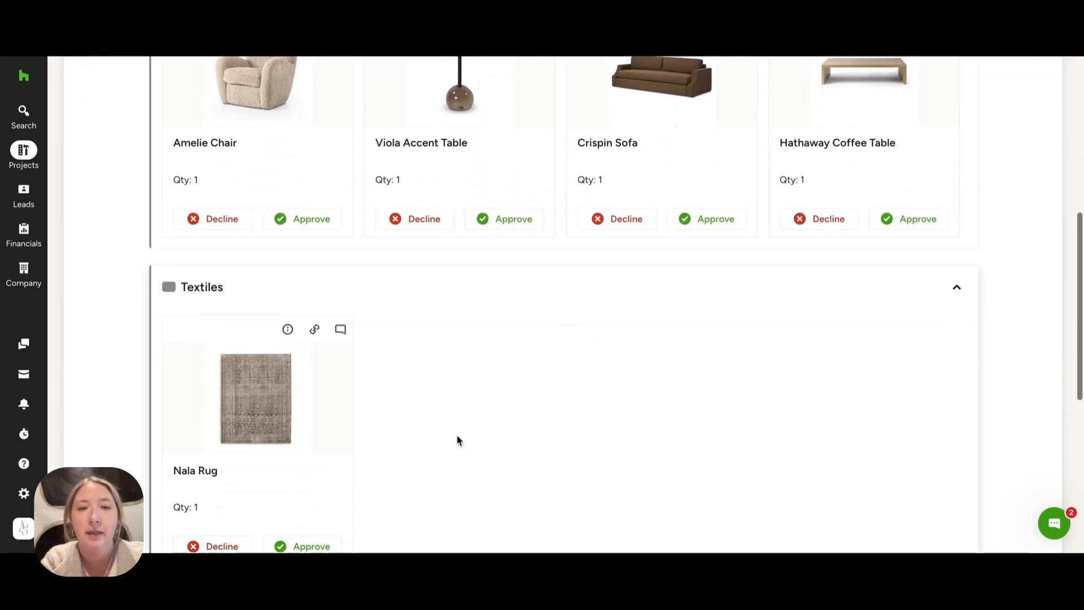
scroll(531, 372, down, 2)
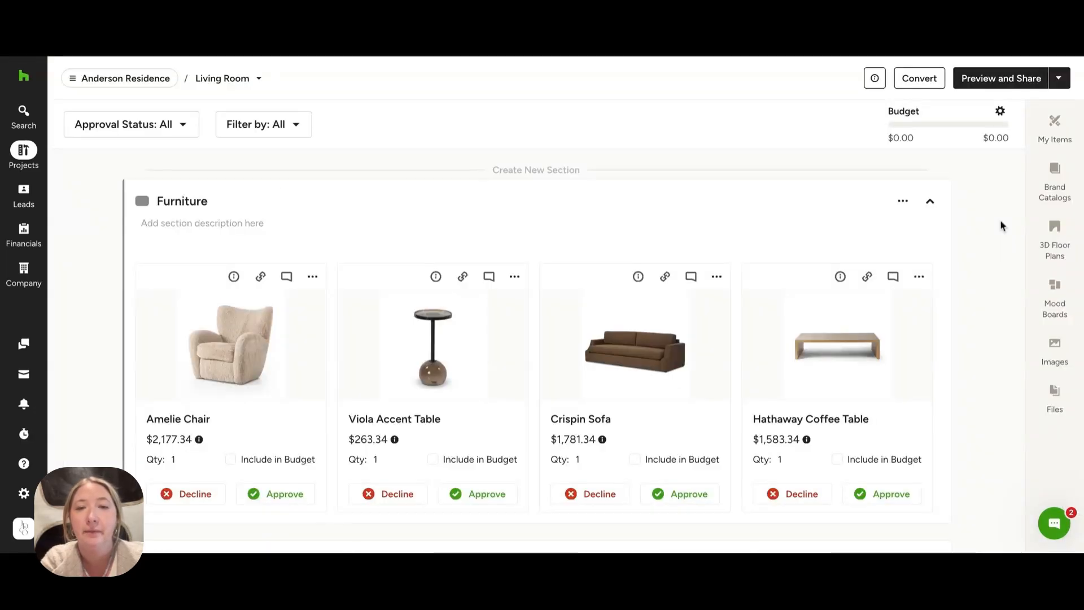
Insert the Living Room Mood Board assigned to this room into the Living Room selection board
click(1057, 290)
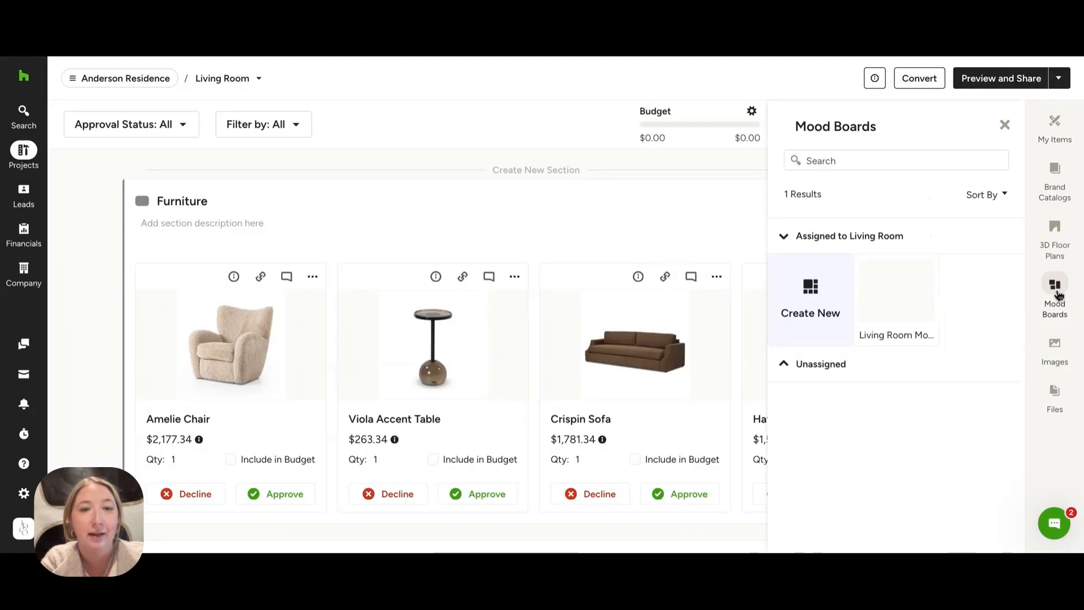
mouse_move(895, 301)
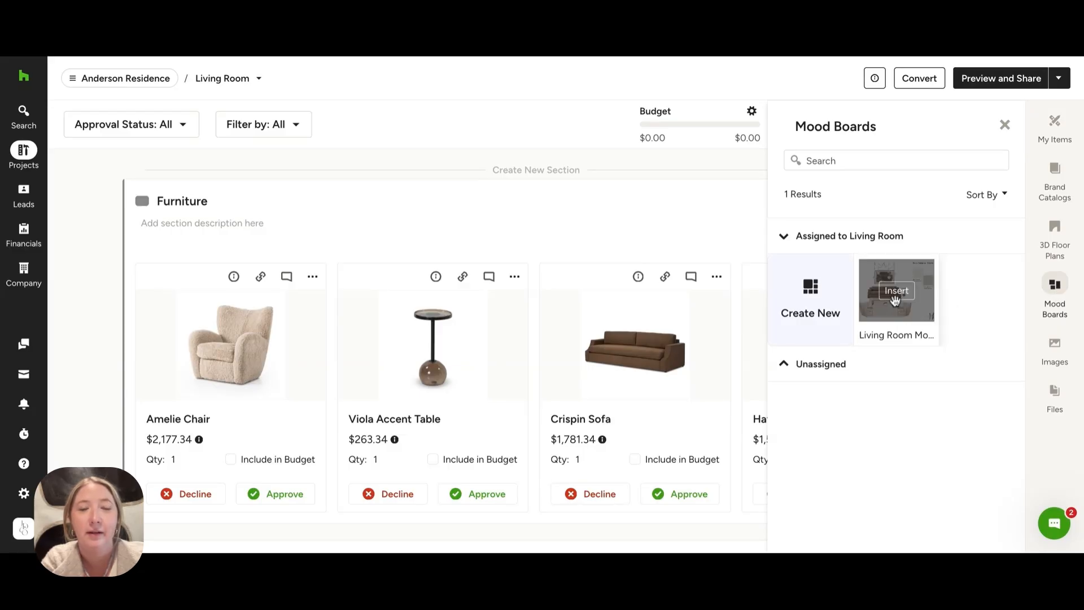
click(895, 291)
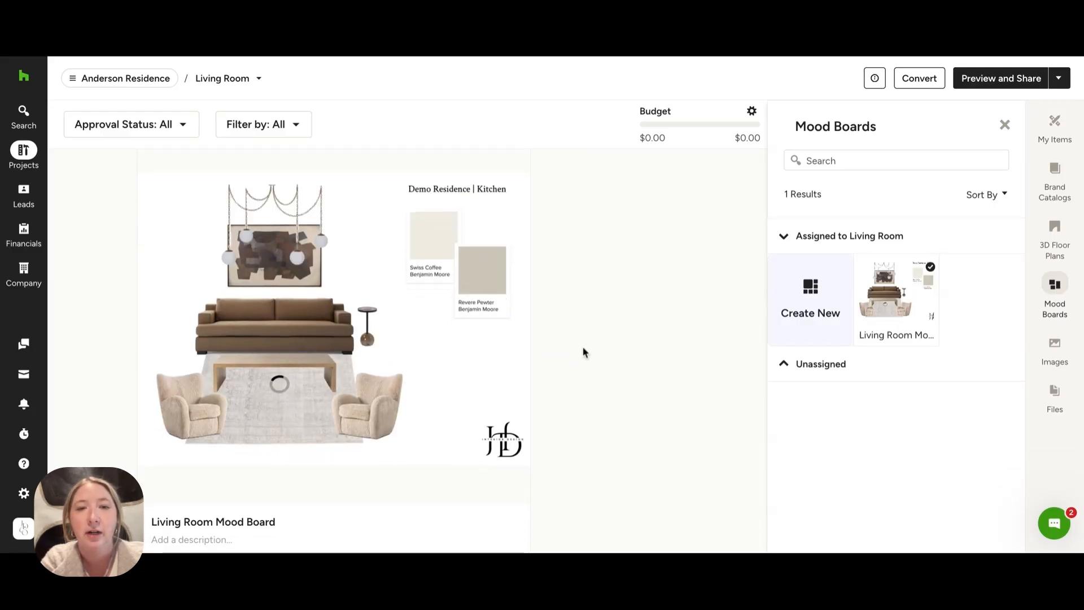
Try the Large and Small sizes on the Living Room Mood Board card and return it to Medium
click(516, 194)
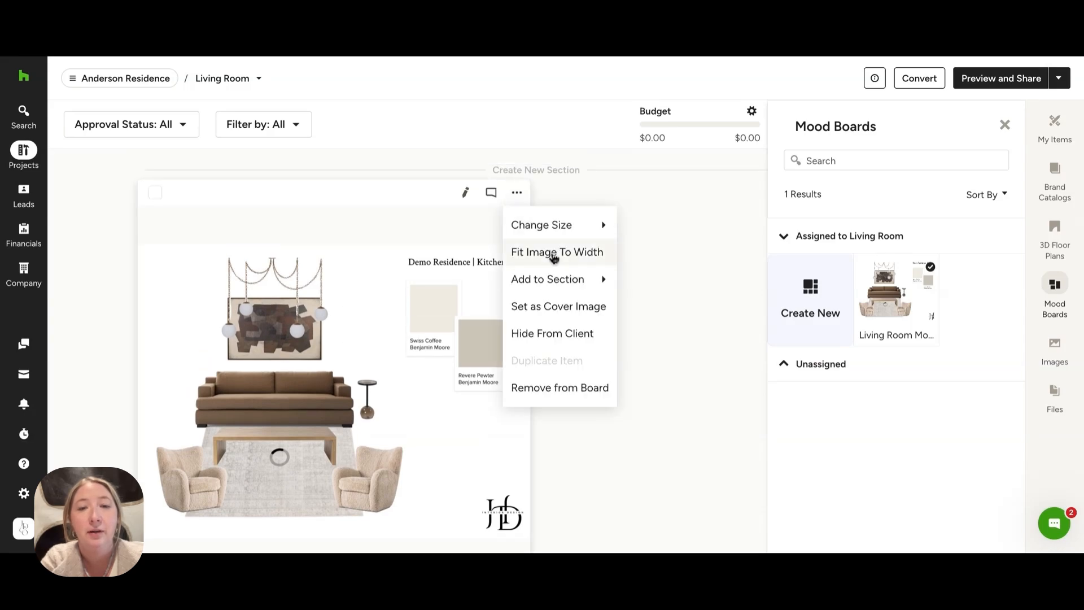
mouse_move(561, 225)
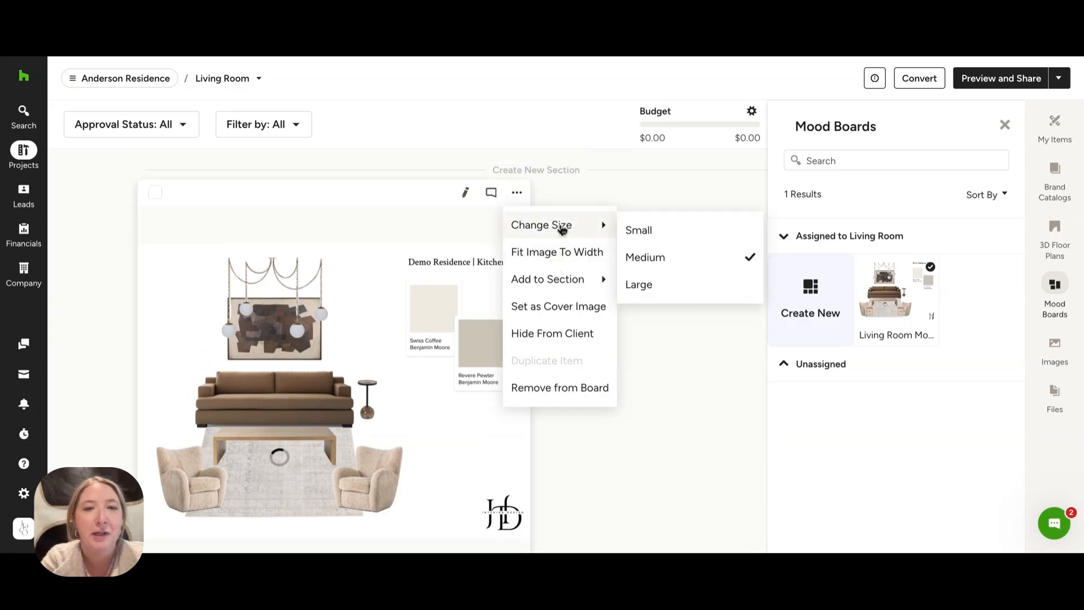
click(665, 283)
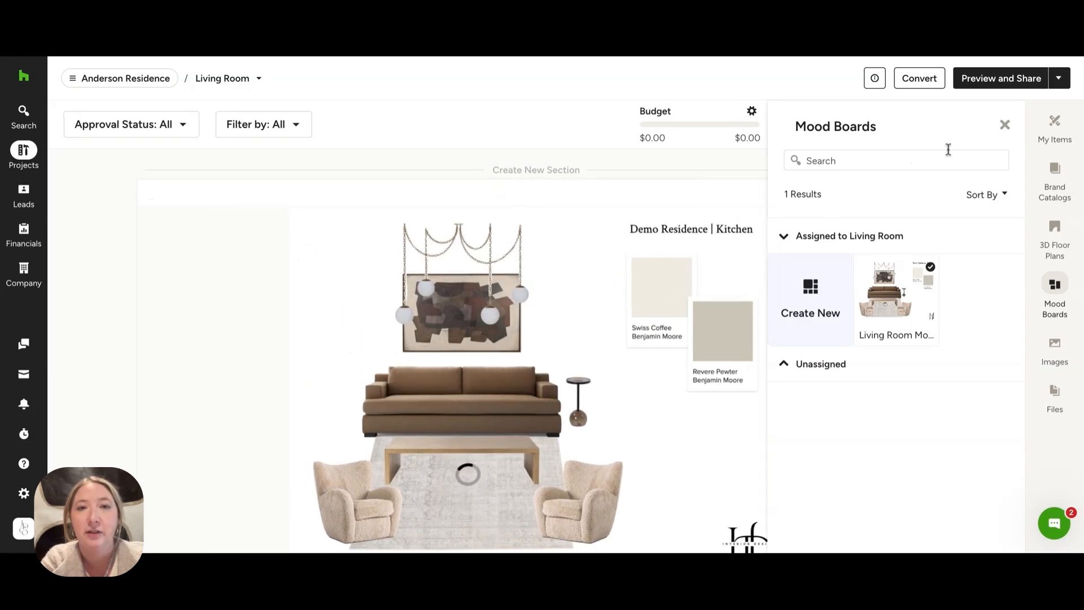
click(1005, 125)
click(920, 192)
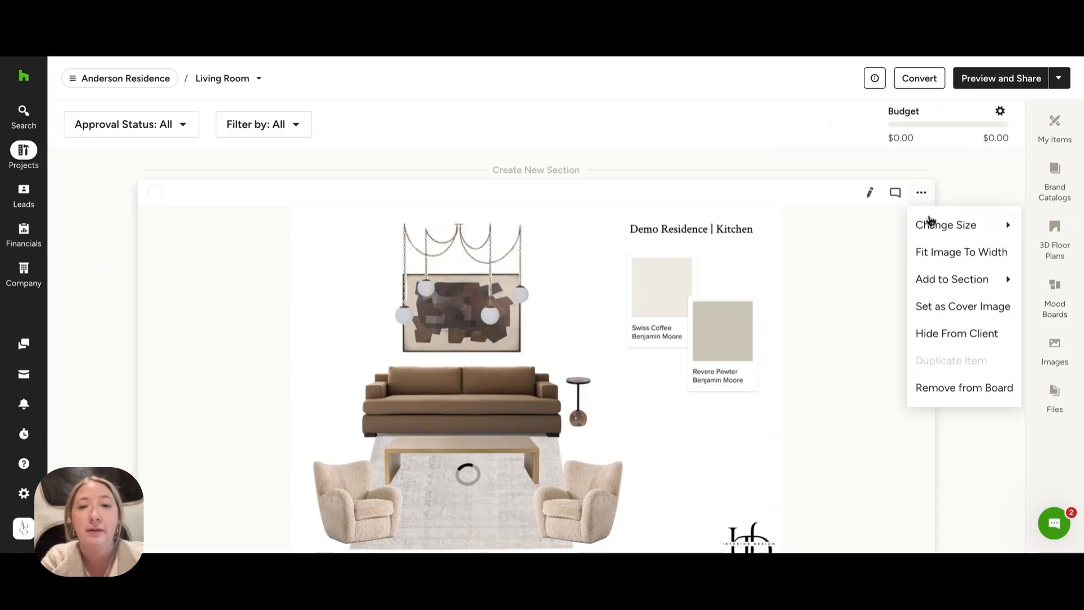
mouse_move(948, 237)
click(890, 234)
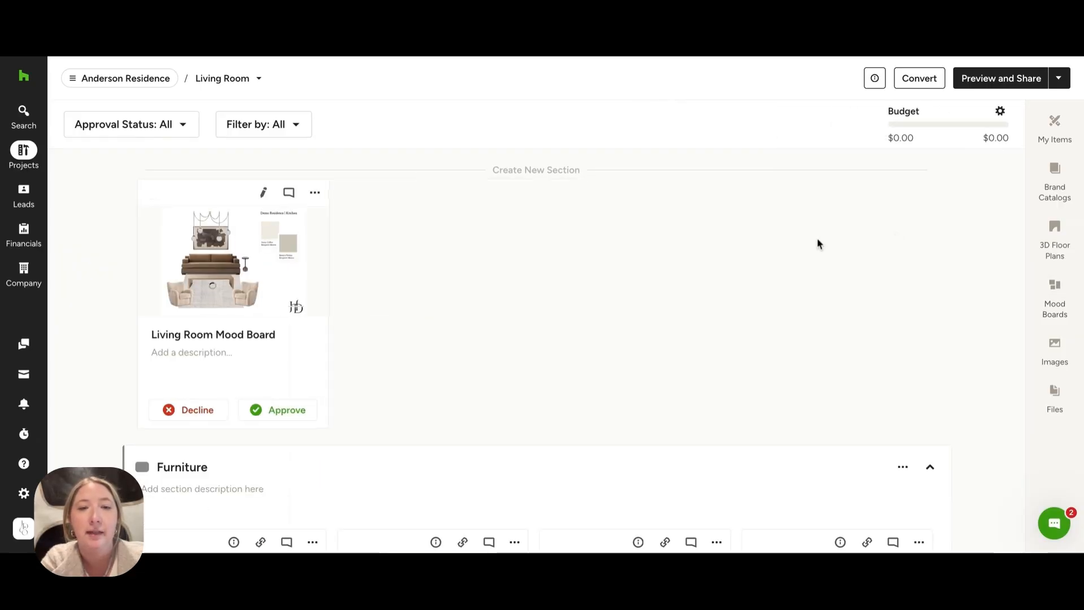
click(314, 192)
mouse_move(383, 226)
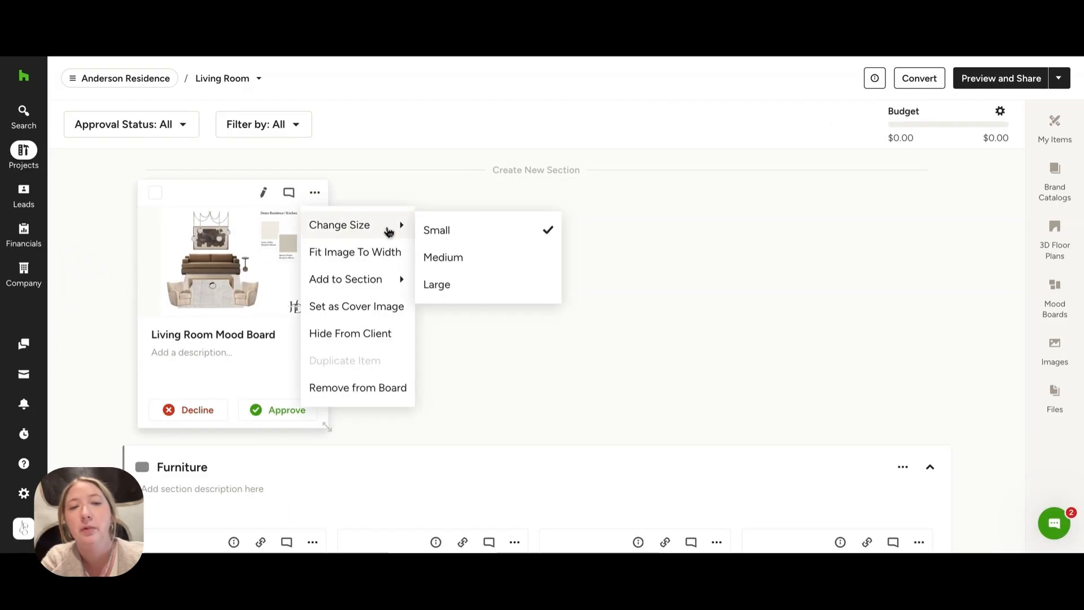
click(460, 263)
Set the Living Room Mood Board as the cover image and look through the Furniture, Textiles and Art sections
click(516, 192)
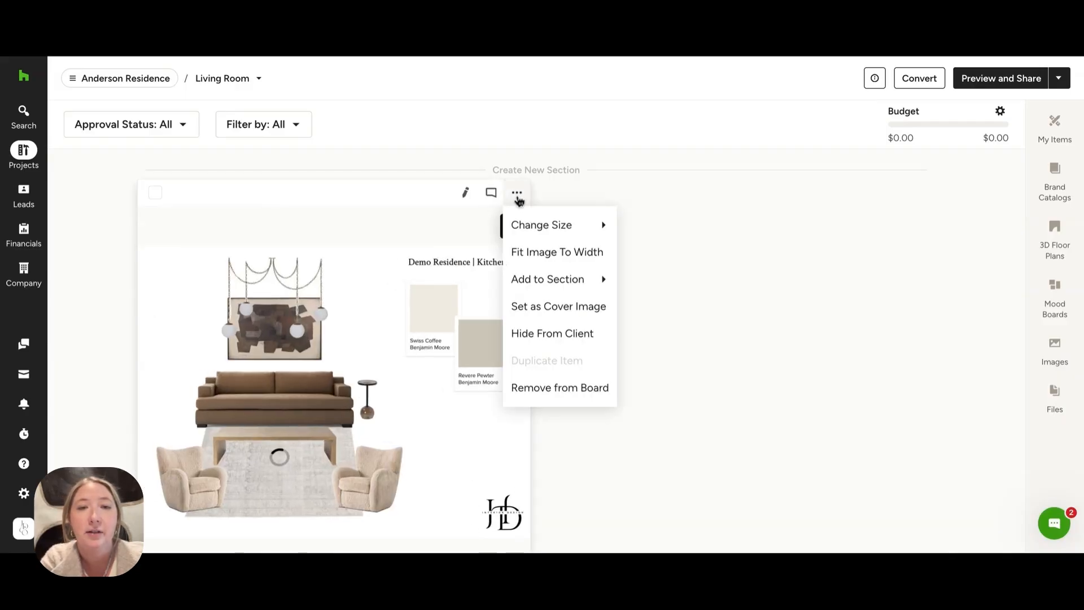
click(565, 309)
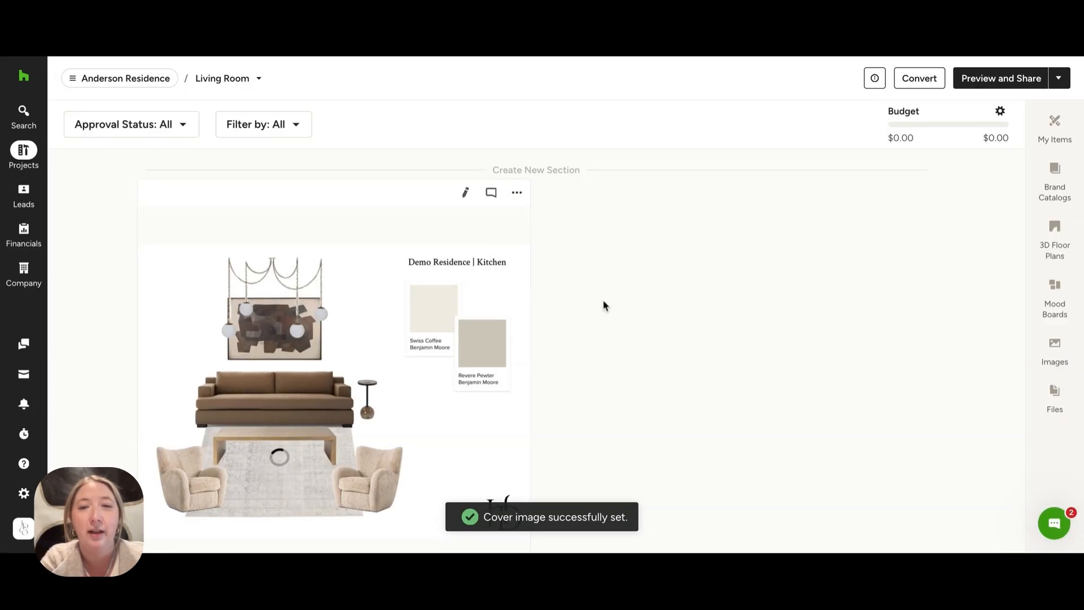
scroll(604, 305, down, 6)
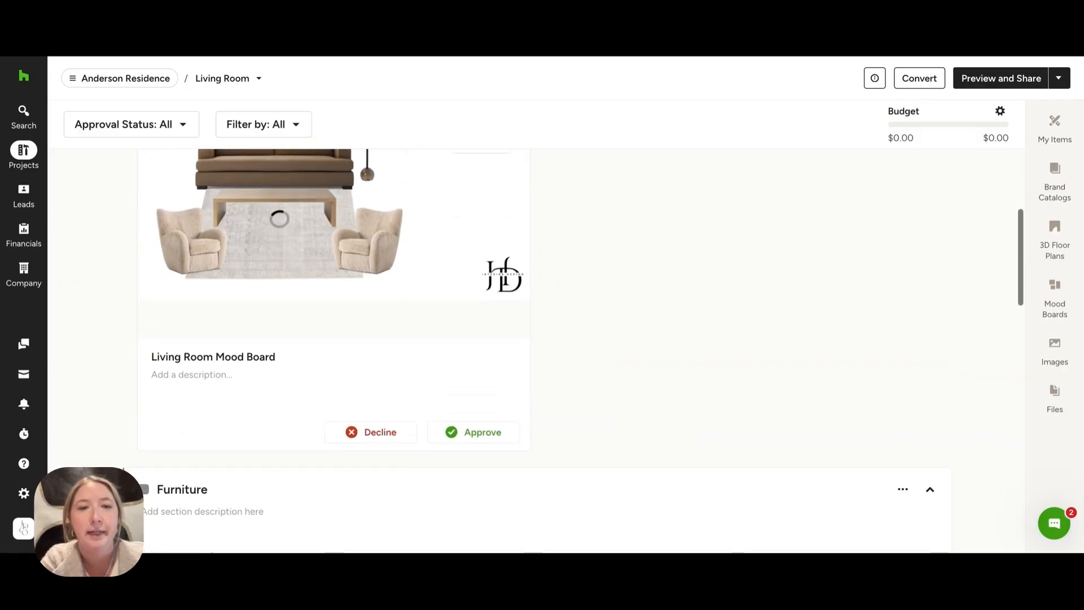
scroll(728, 326, down, 6)
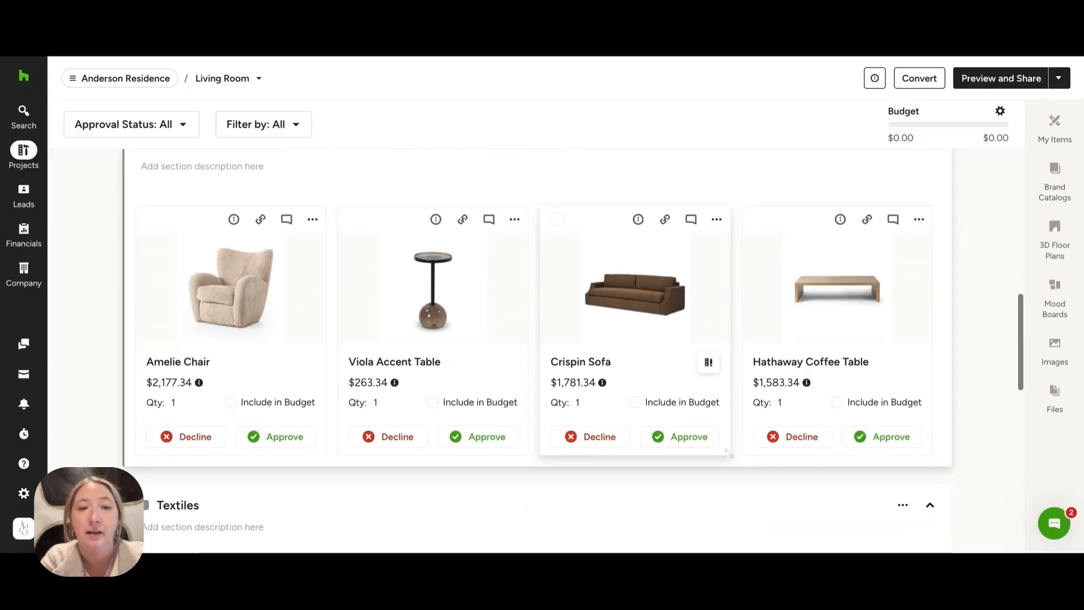
scroll(728, 326, down, 7)
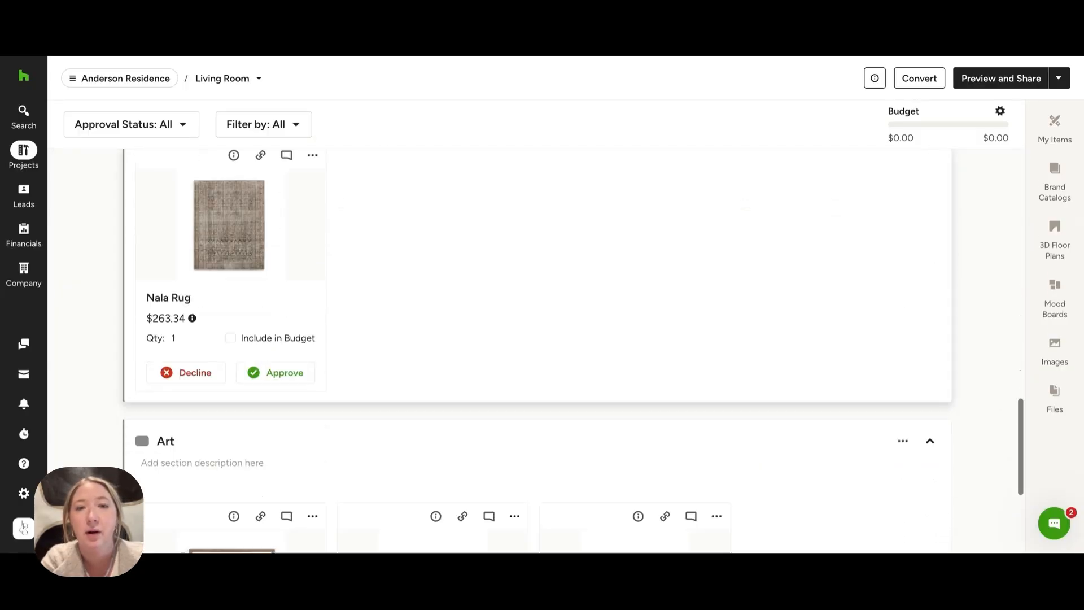
scroll(729, 325, down, 2)
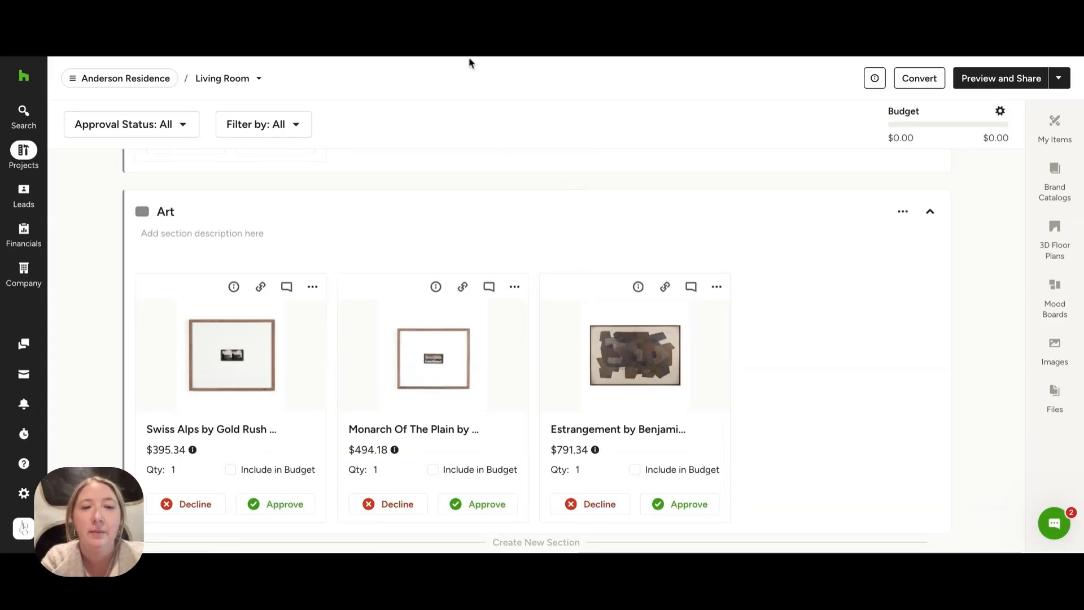
Convert the selection board to a proposal, filtering to the Approved state and including all listed Living Room items
scroll(573, 350, up, 10)
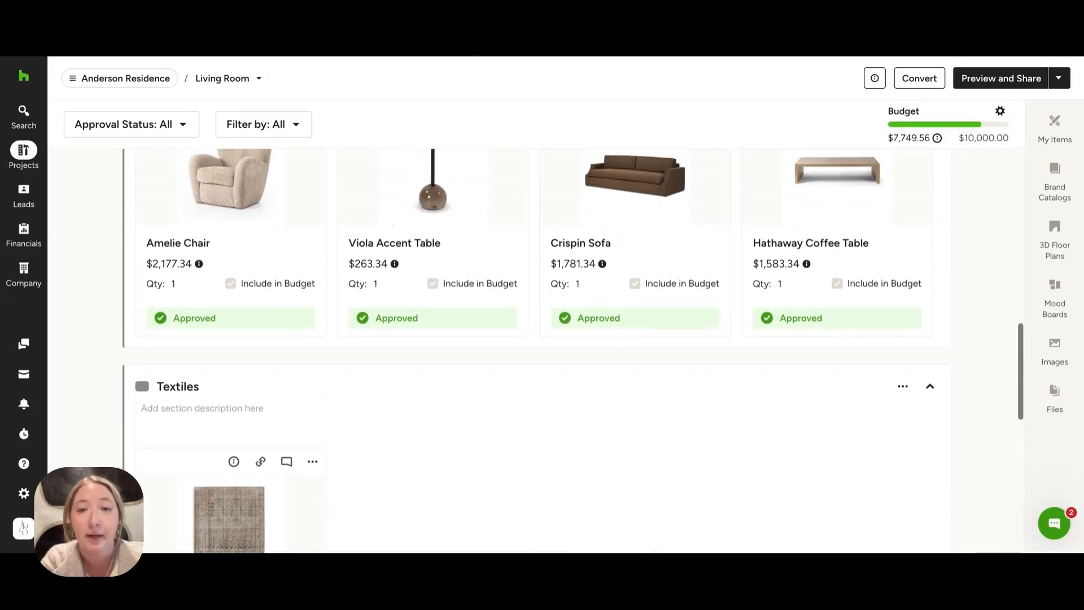
scroll(278, 394, up, 10)
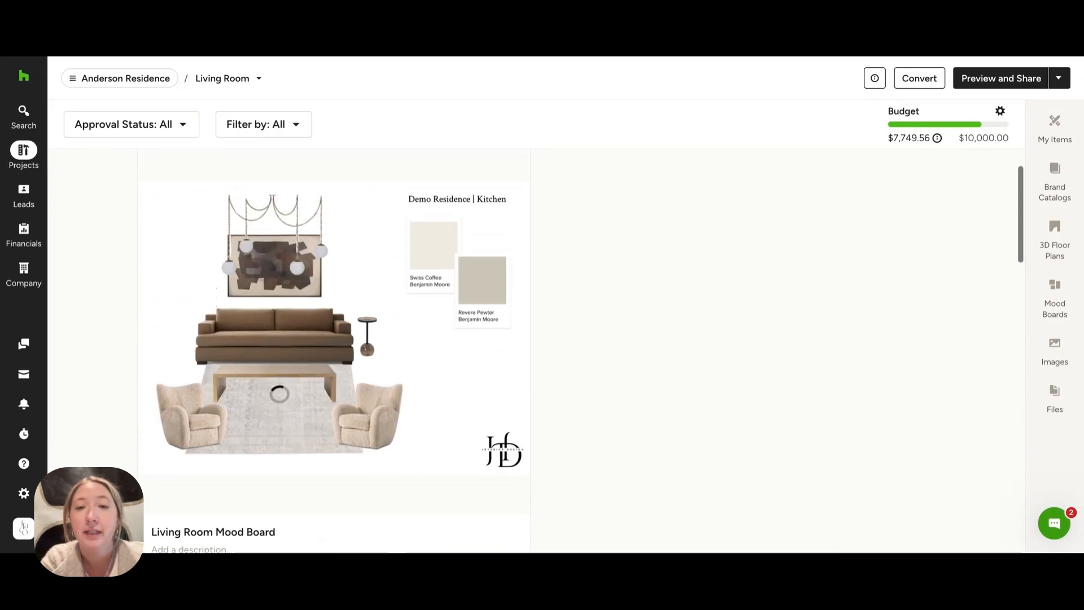
scroll(279, 393, up, 1)
click(922, 79)
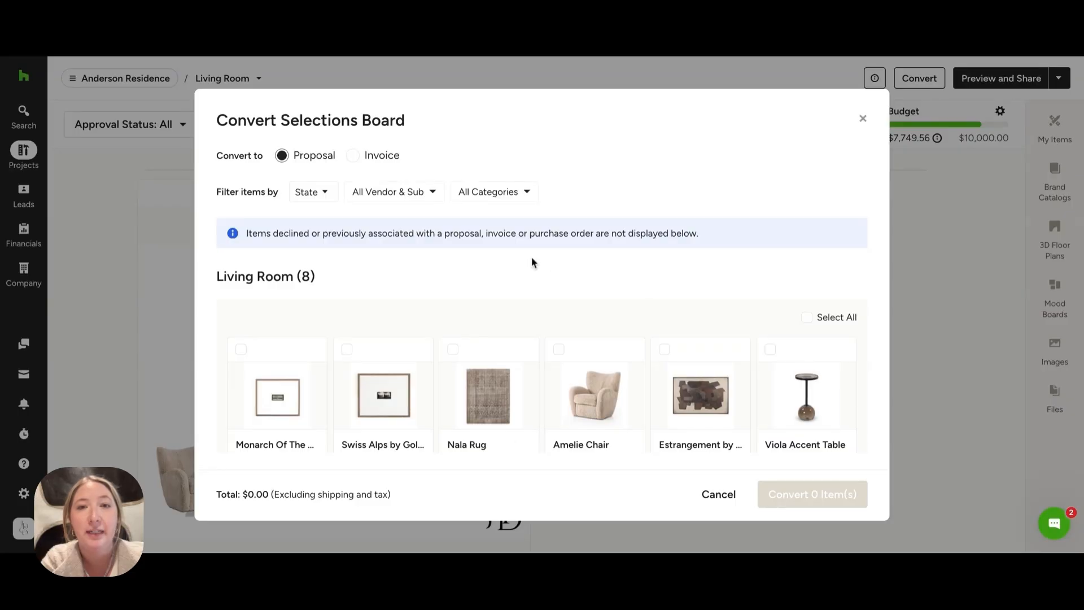
click(325, 192)
click(303, 218)
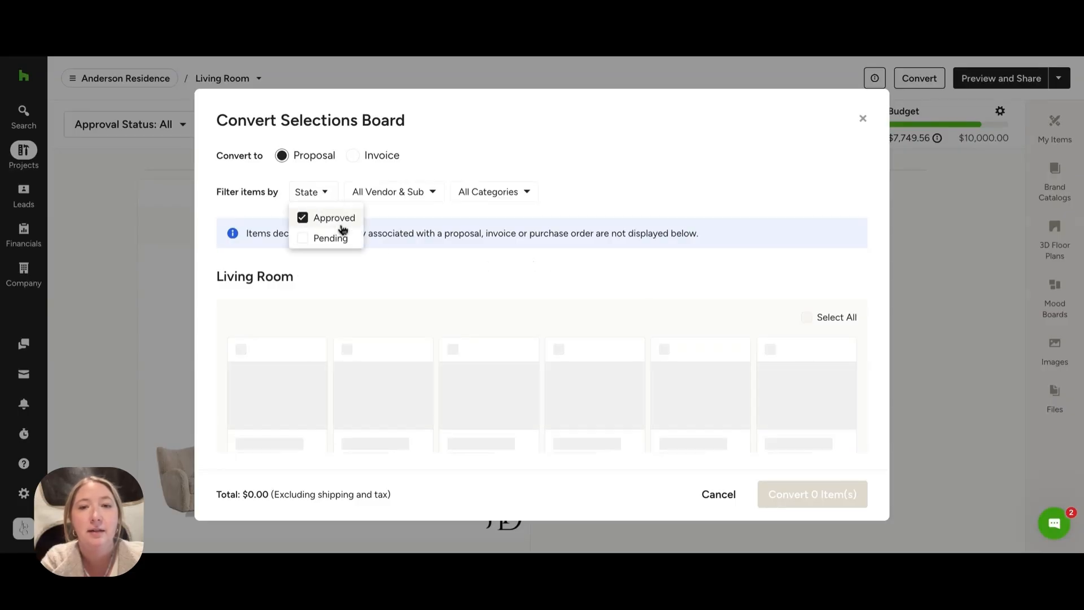
click(392, 251)
scroll(392, 251, down, 3)
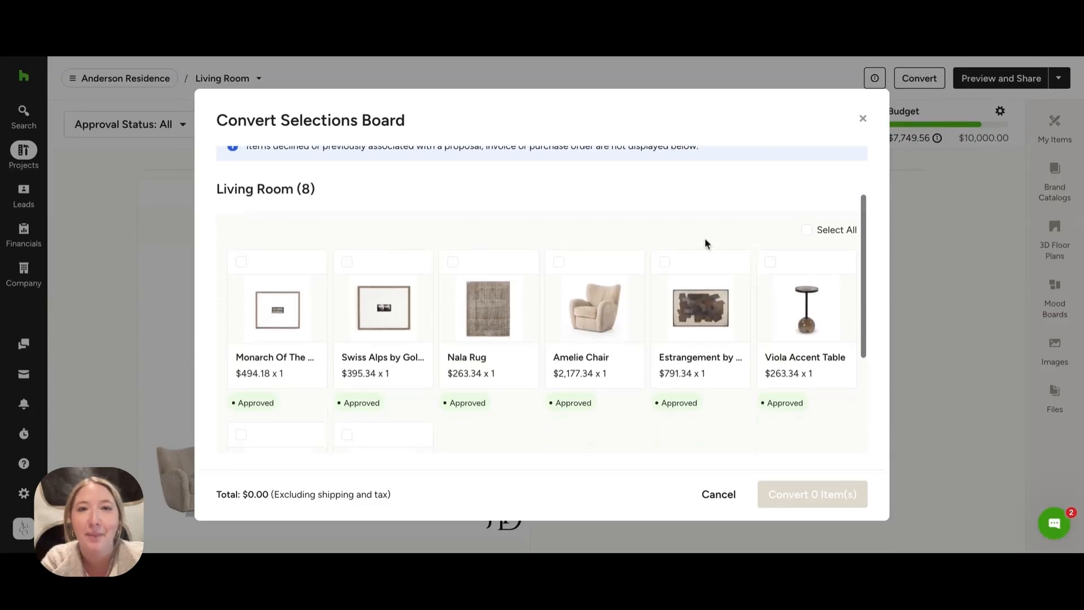
click(807, 230)
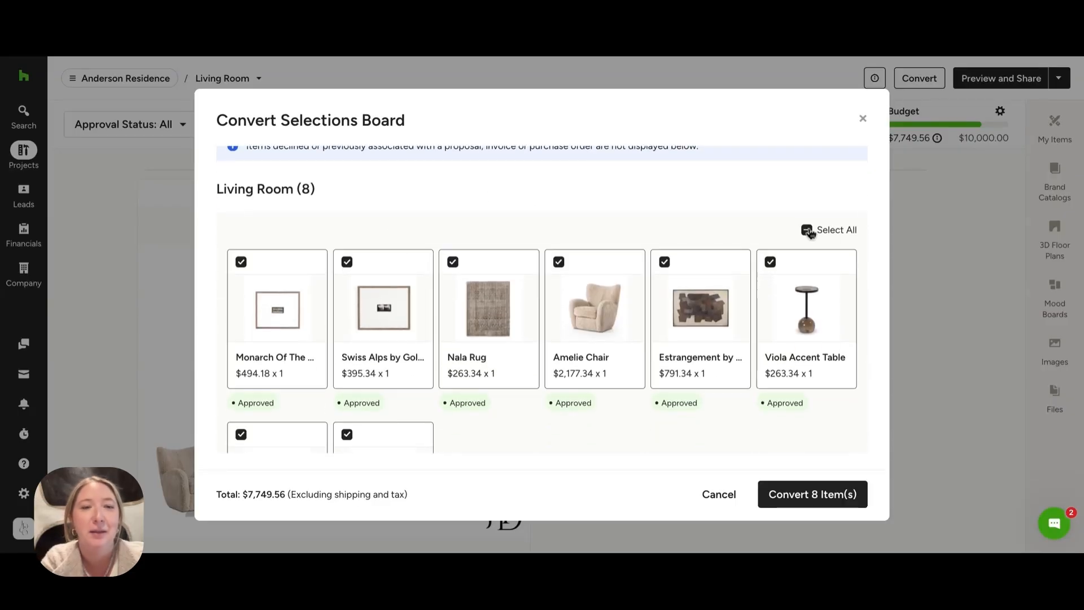
click(808, 496)
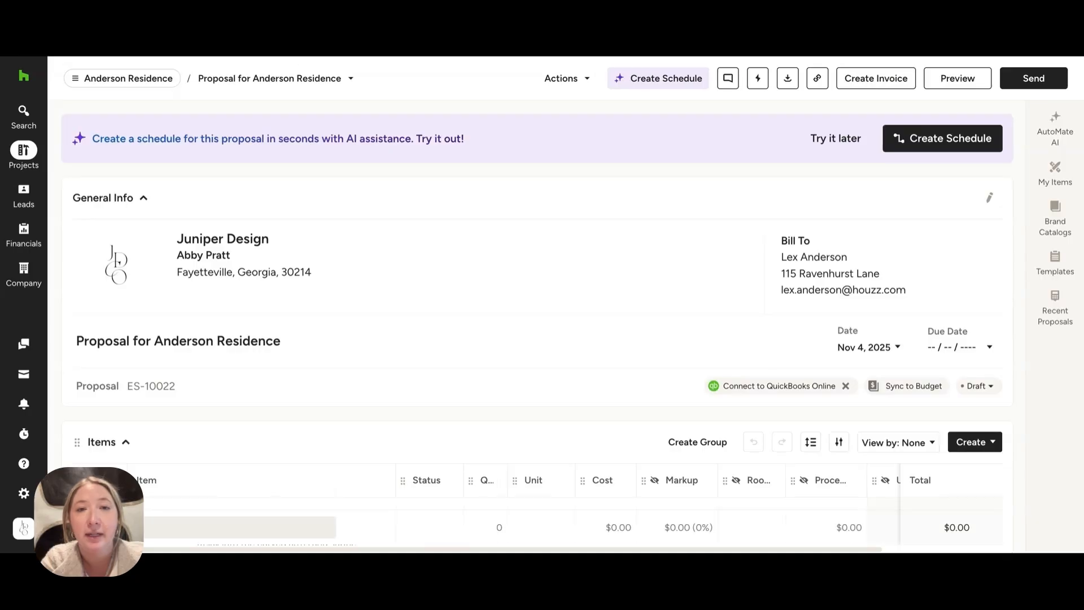
Examine the proposal's line items, from the Amelie Chair down to the artworks, with their status, cost and markup
scroll(536, 390, down, 3)
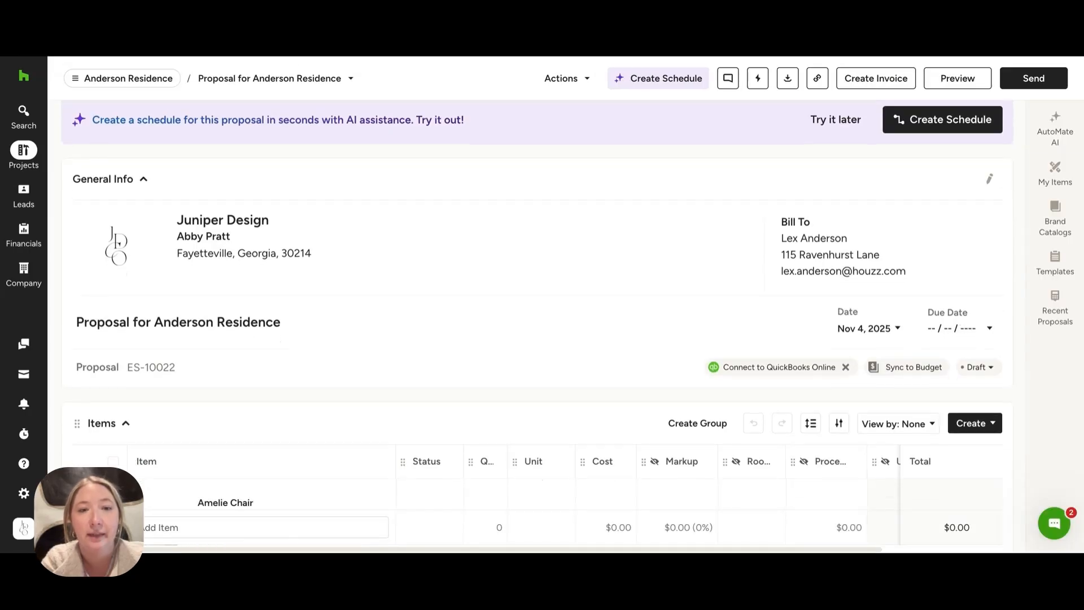
scroll(536, 356, down, 5)
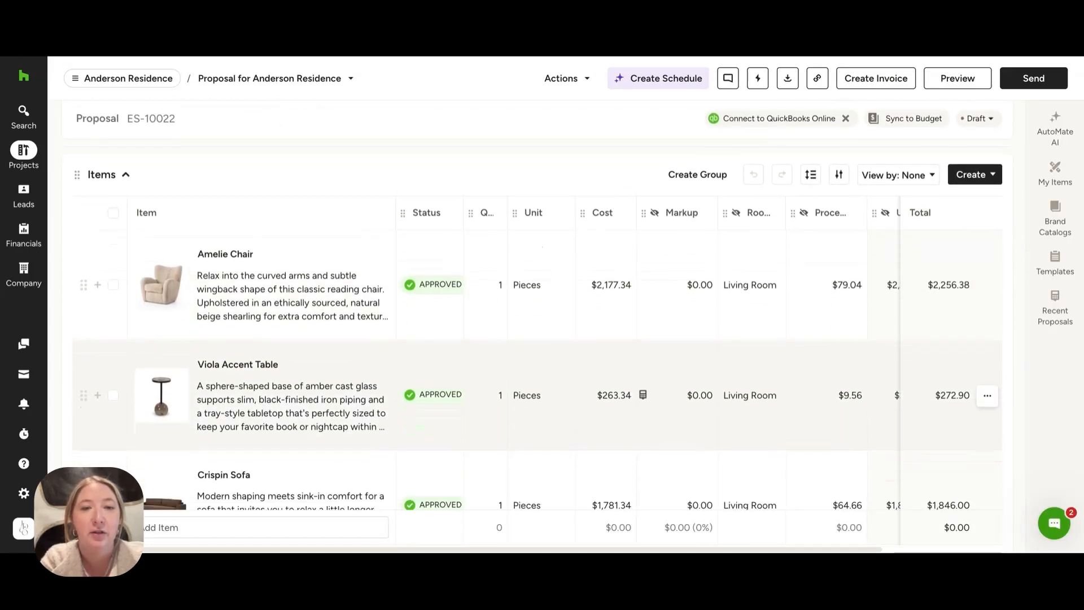
scroll(536, 356, down, 6)
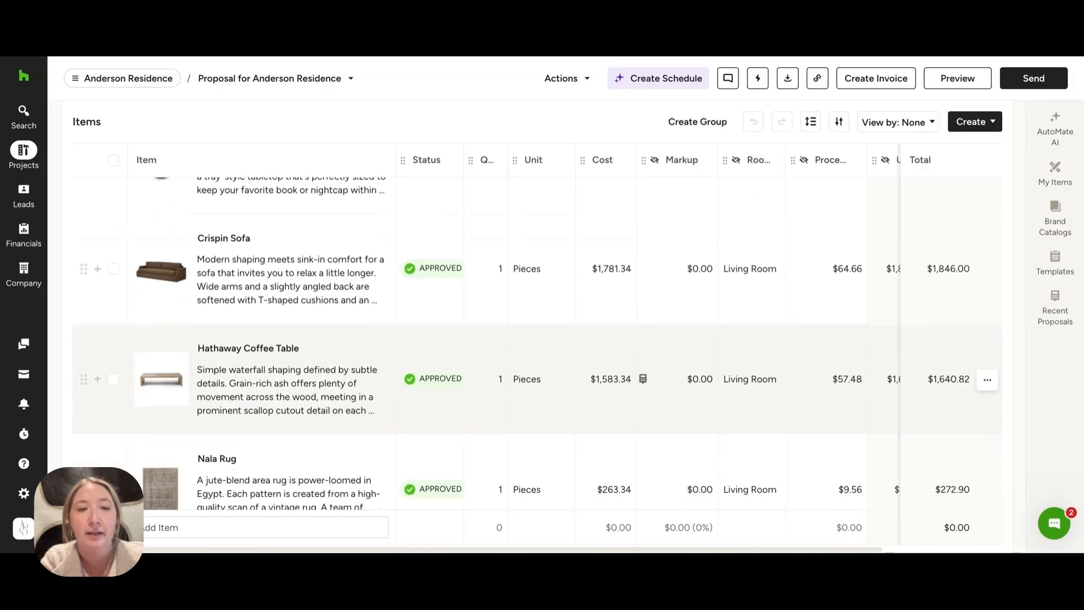
scroll(536, 361, down, 4)
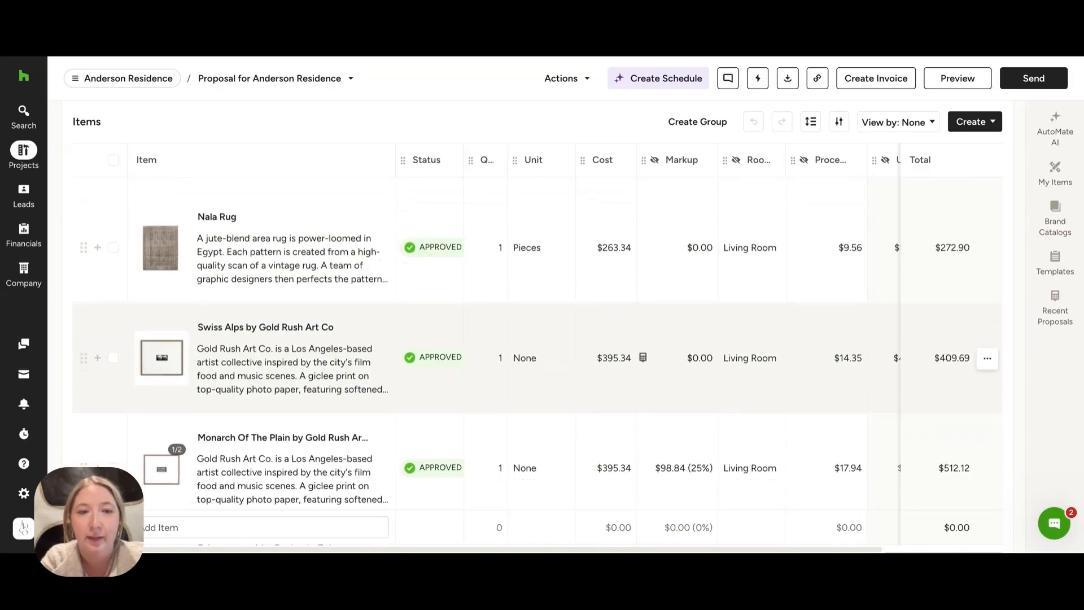
scroll(999, 361, down, 1)
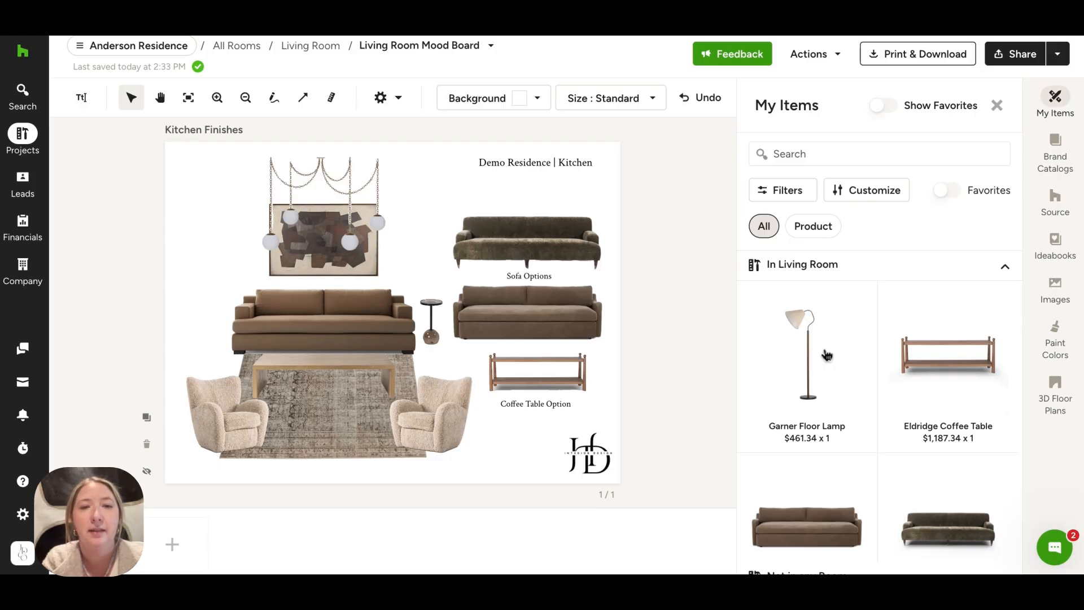
Add the Garner Floor Lamp left of the brown sofa on the mood board and e-mail the updated board to the client
click(827, 354)
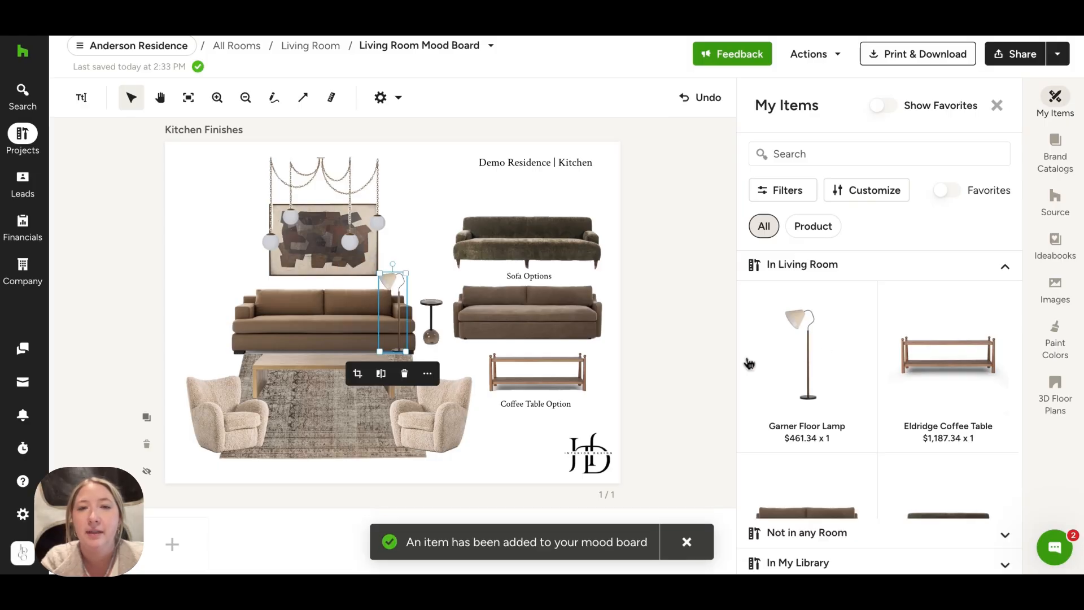
drag(405, 276, 213, 279)
click(696, 264)
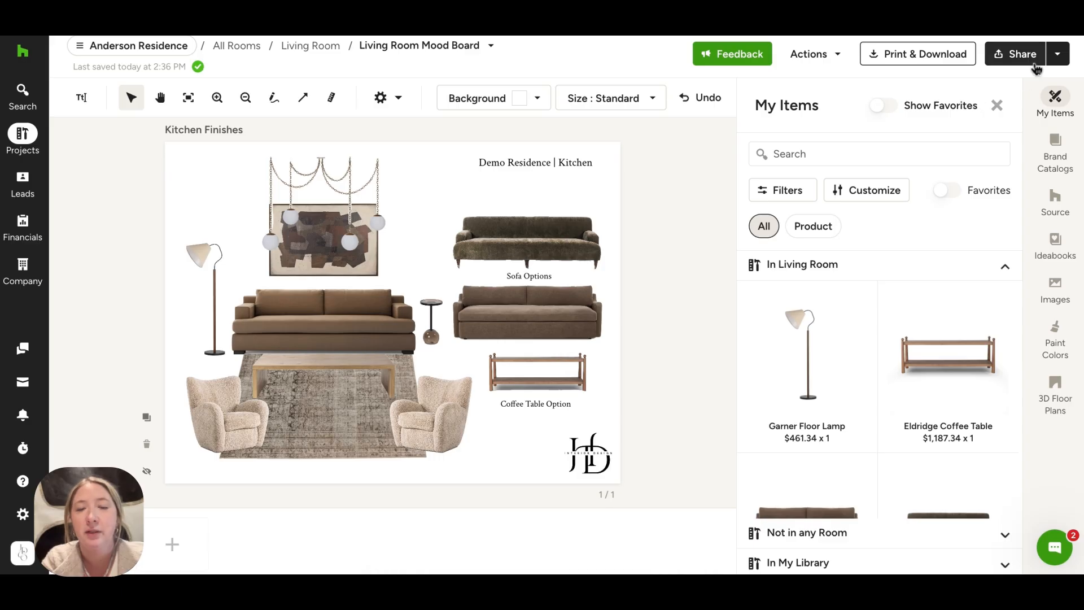
click(1023, 59)
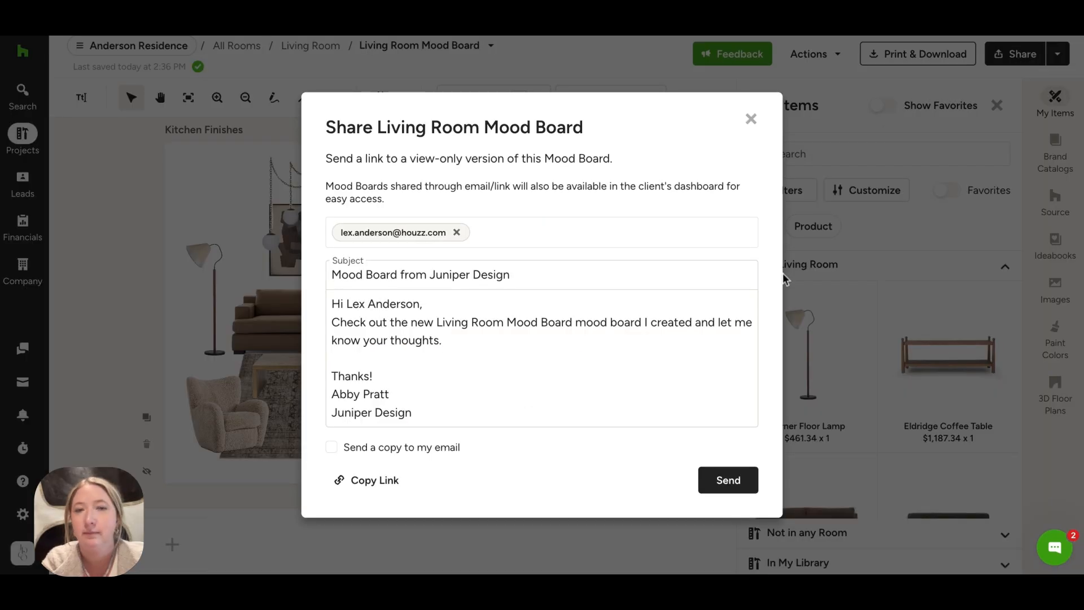
click(739, 480)
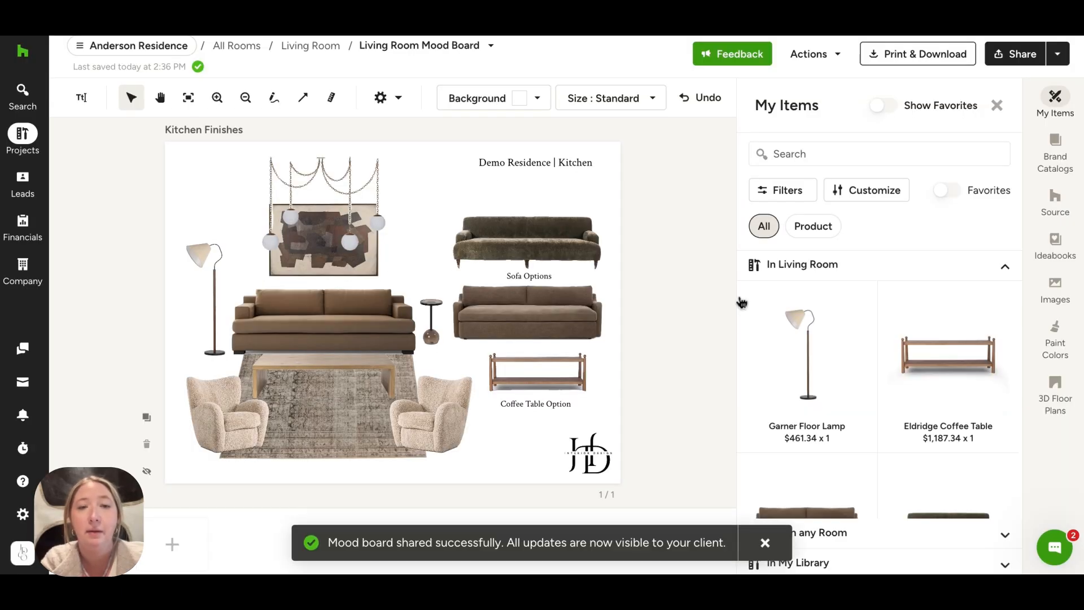
In the Living Room selection board's Sofa Options section, decline the Aurelia Sofa and Kent Sofa and approve the Crispin Sofa
click(164, 46)
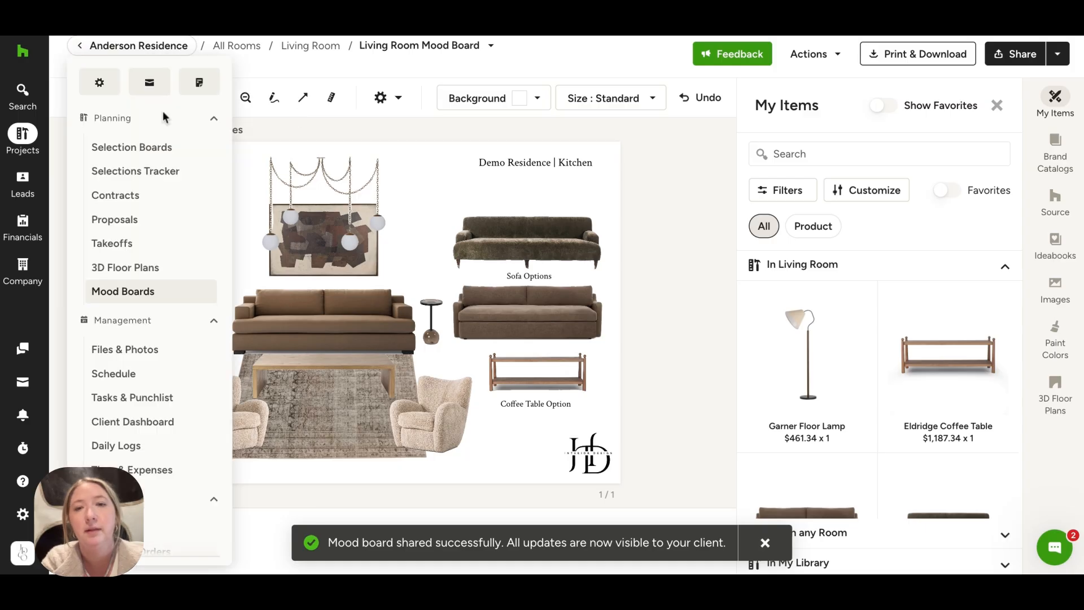
click(165, 150)
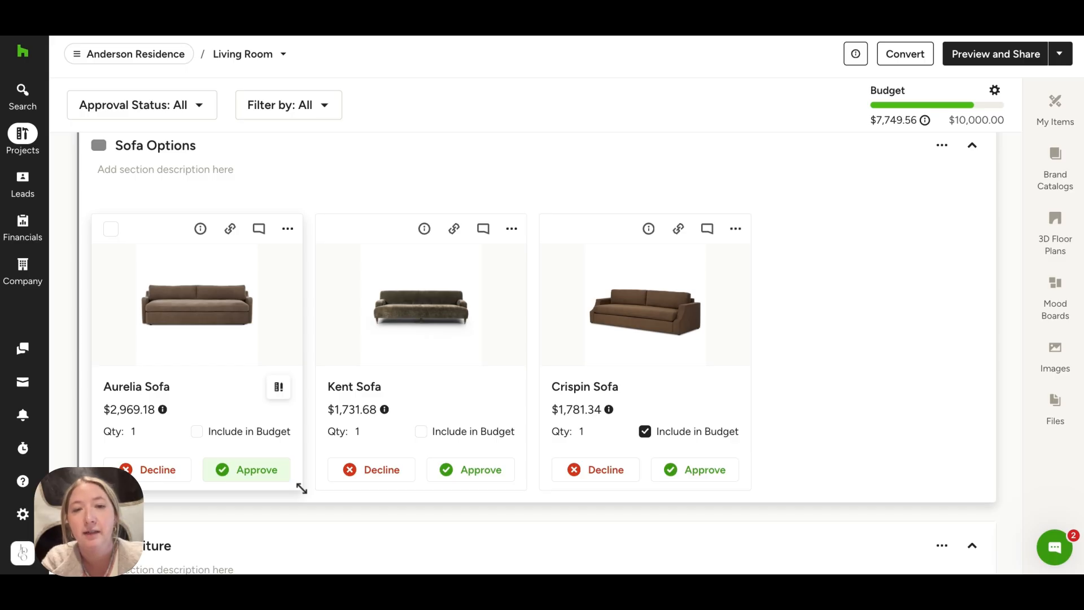
click(170, 472)
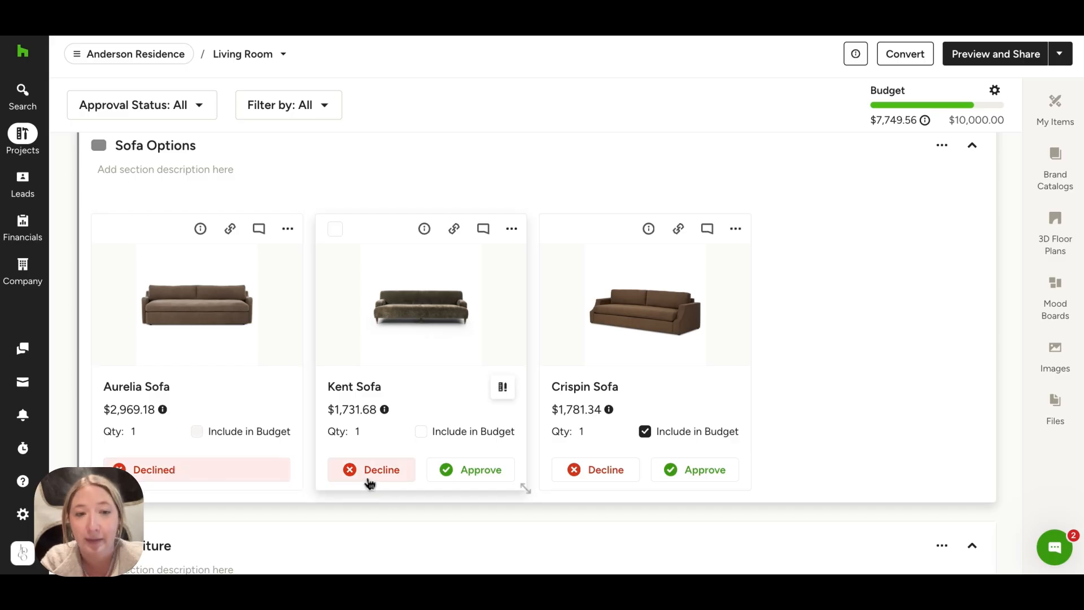
click(369, 480)
click(675, 481)
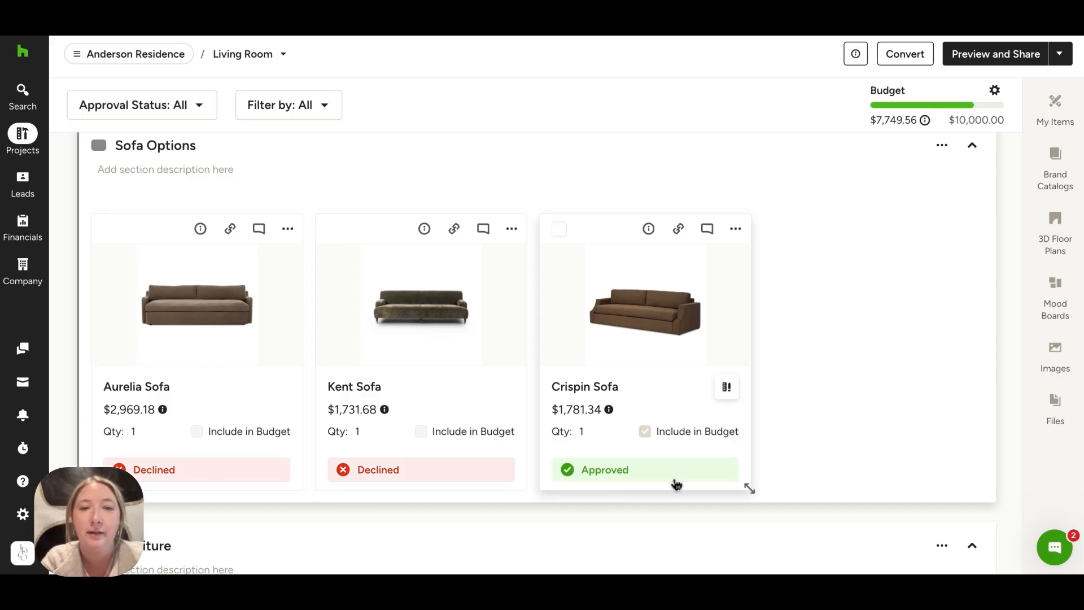
In the Coffee Table Options section, open the Hathaway Coffee Table's details and set its markup to 22%
scroll(802, 417, up, 3)
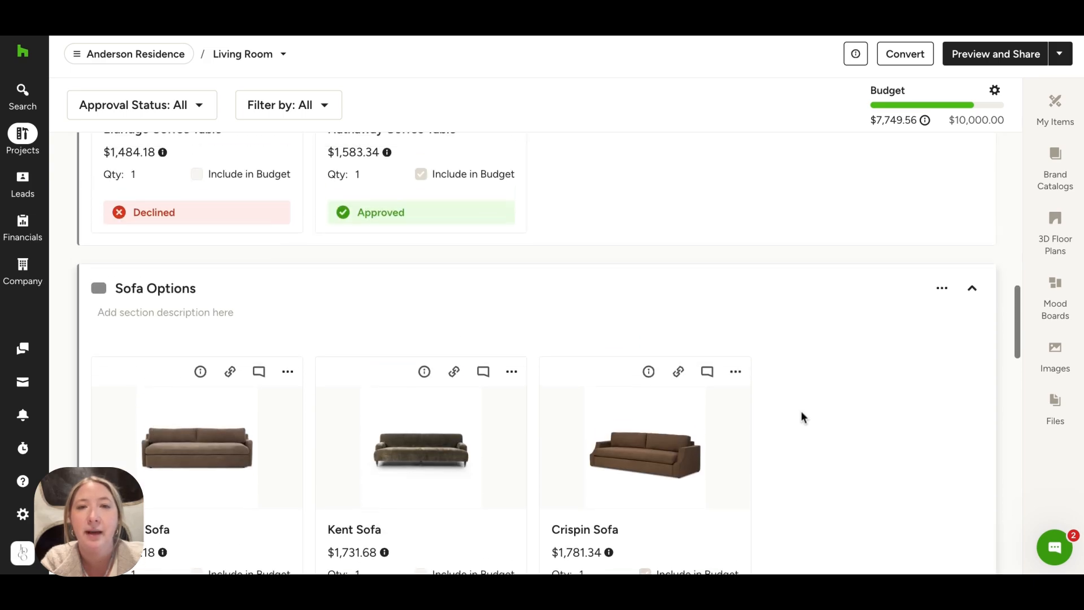
scroll(802, 417, up, 4)
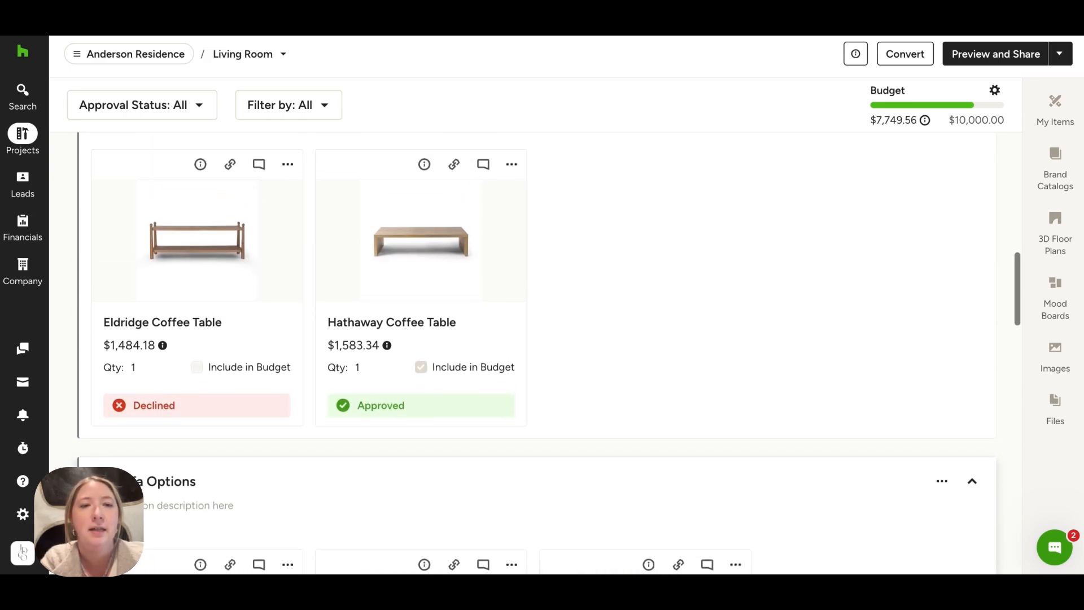
scroll(536, 361, down, 2)
scroll(536, 361, up, 2)
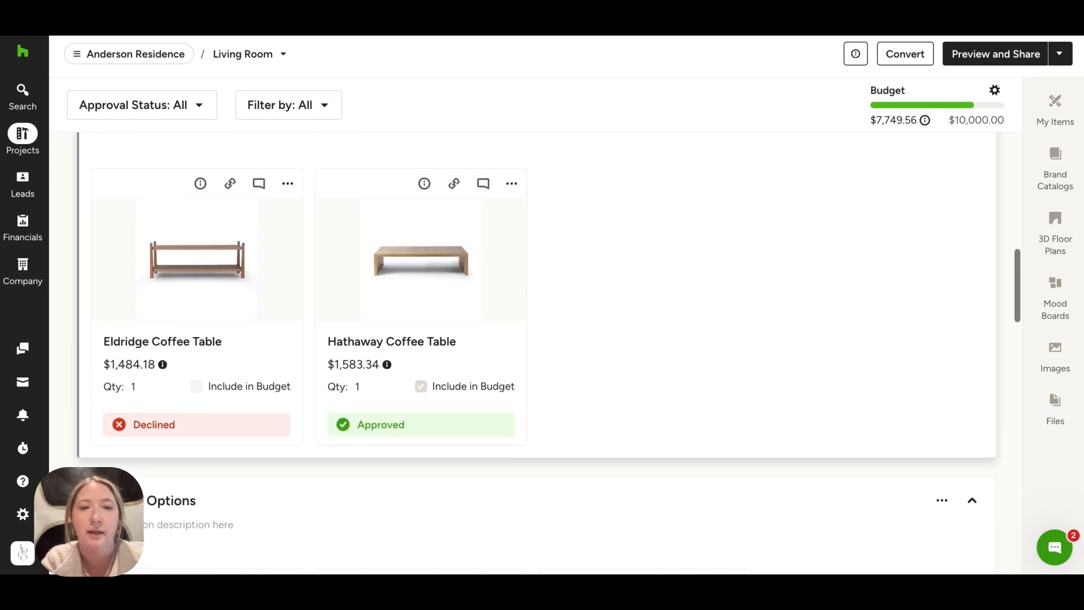
scroll(520, 345, up, 1)
click(426, 241)
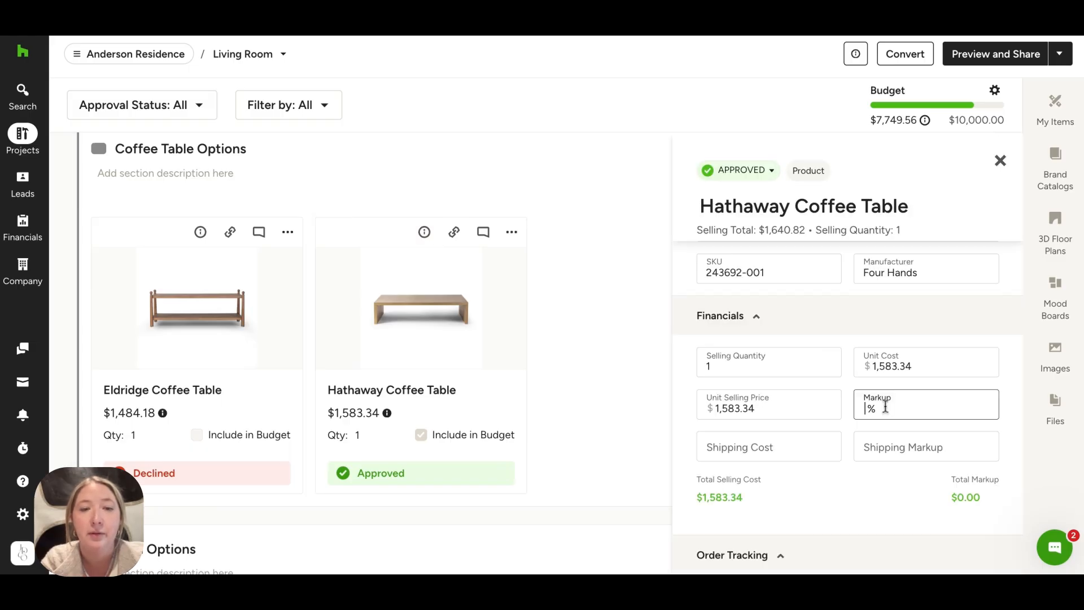
text(22)
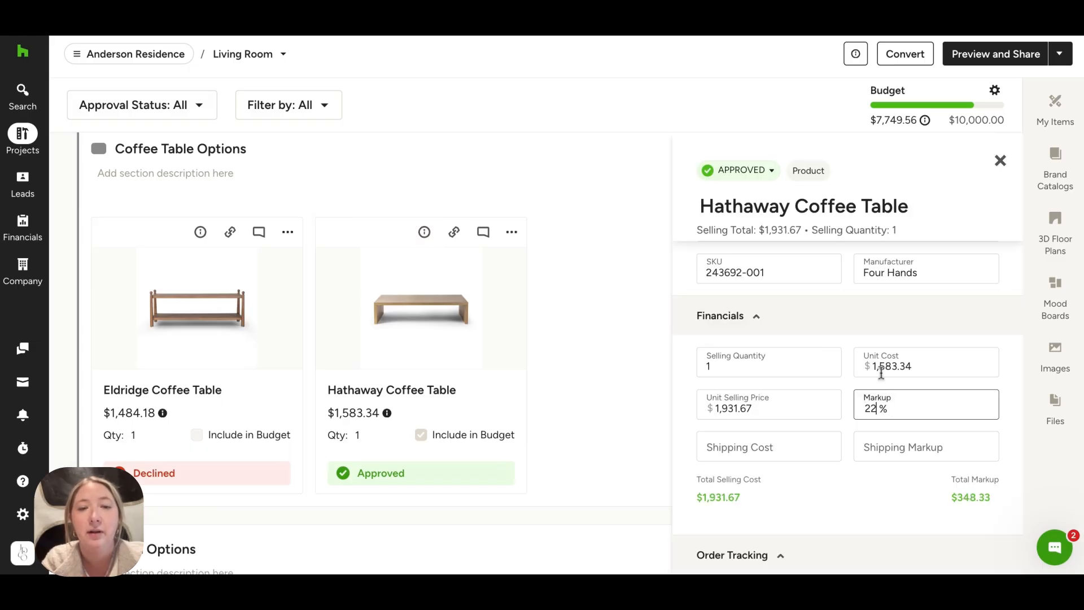
Set the Hathaway Coffee Table's unit cost to $1,454.34 and close its details
click(895, 364)
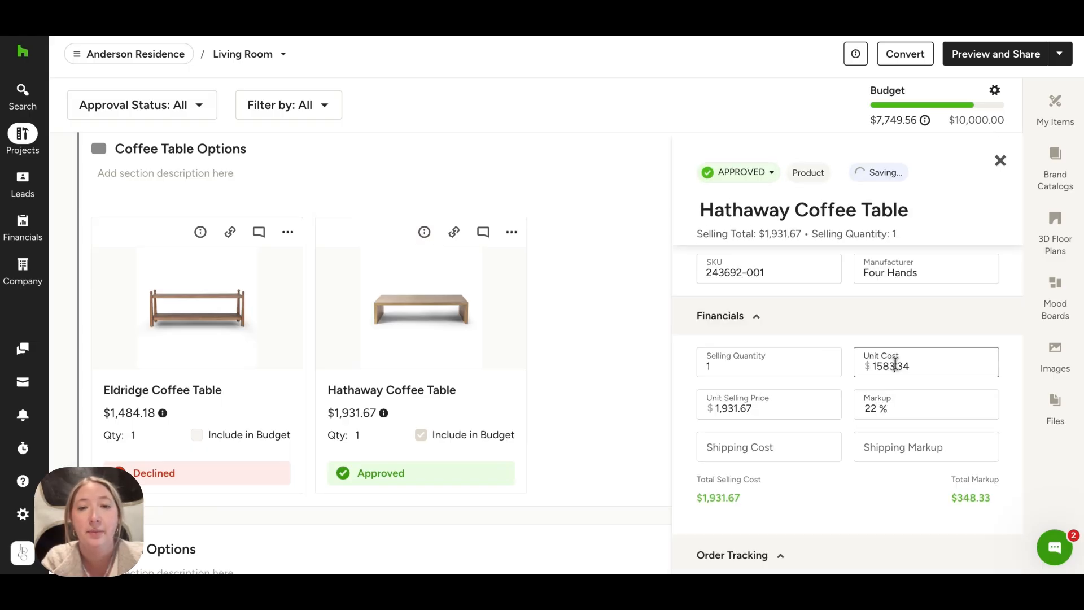
key(BackSpace)
key(BackSpace)
key(BackSpace)
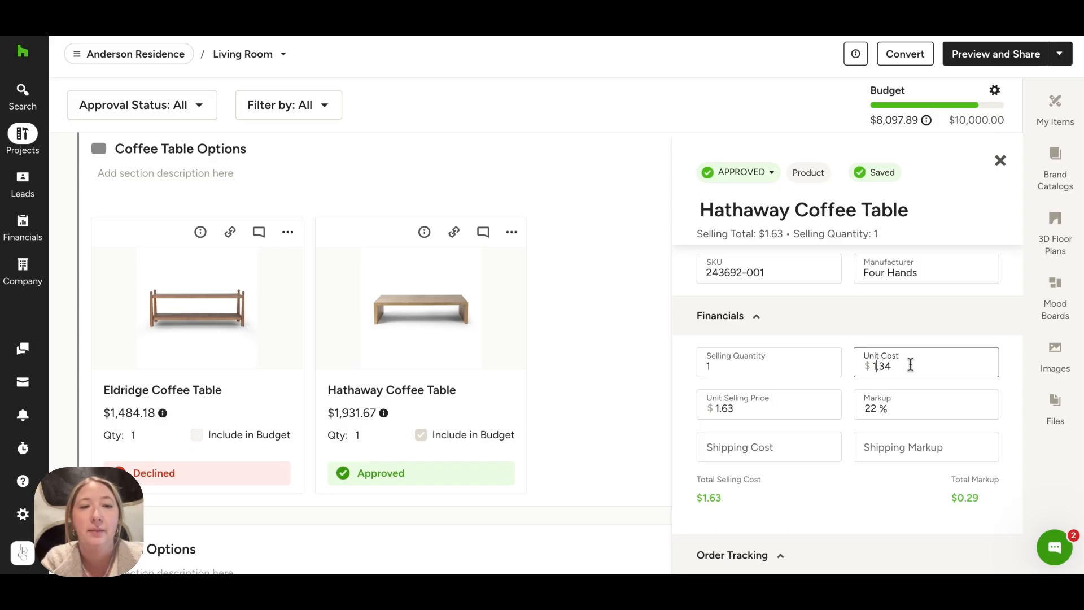
text(454)
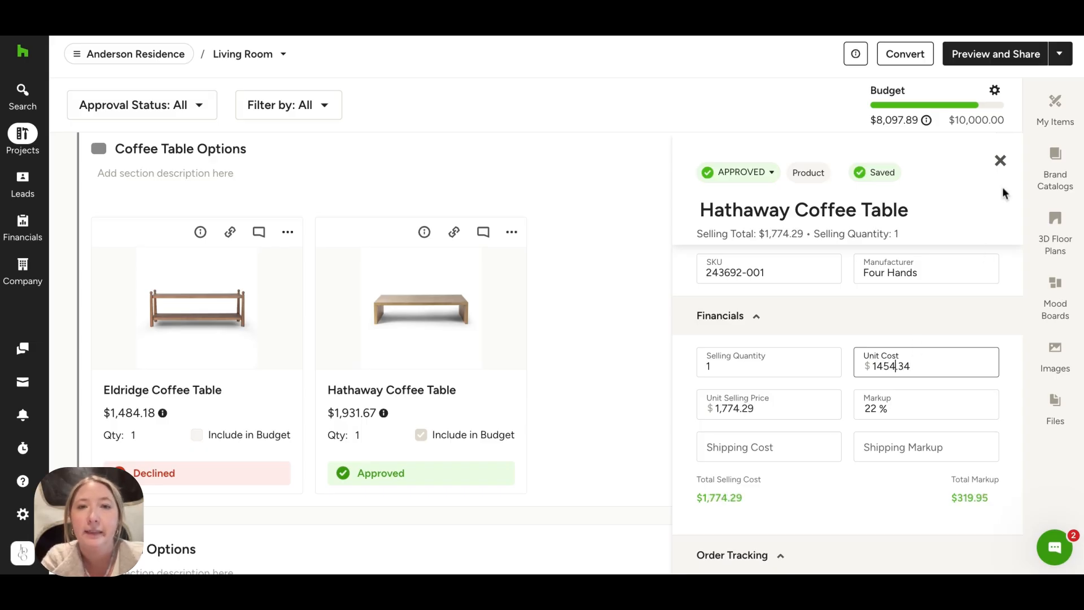
click(1001, 162)
Convert all Living Room items in the Approved state, including the Garner Floor Lamp, into a new proposal
click(921, 56)
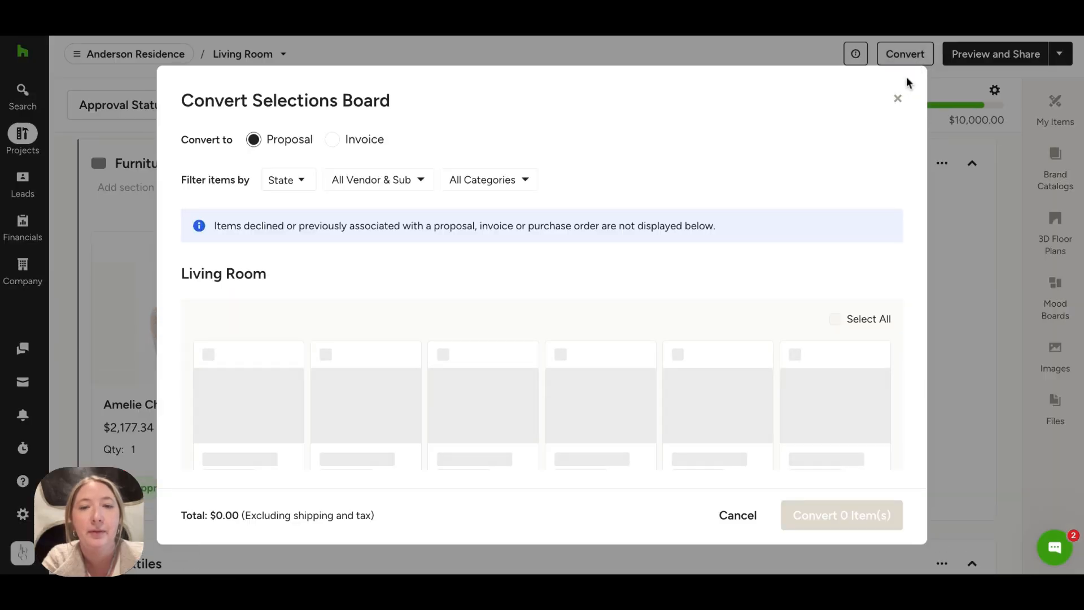
click(300, 187)
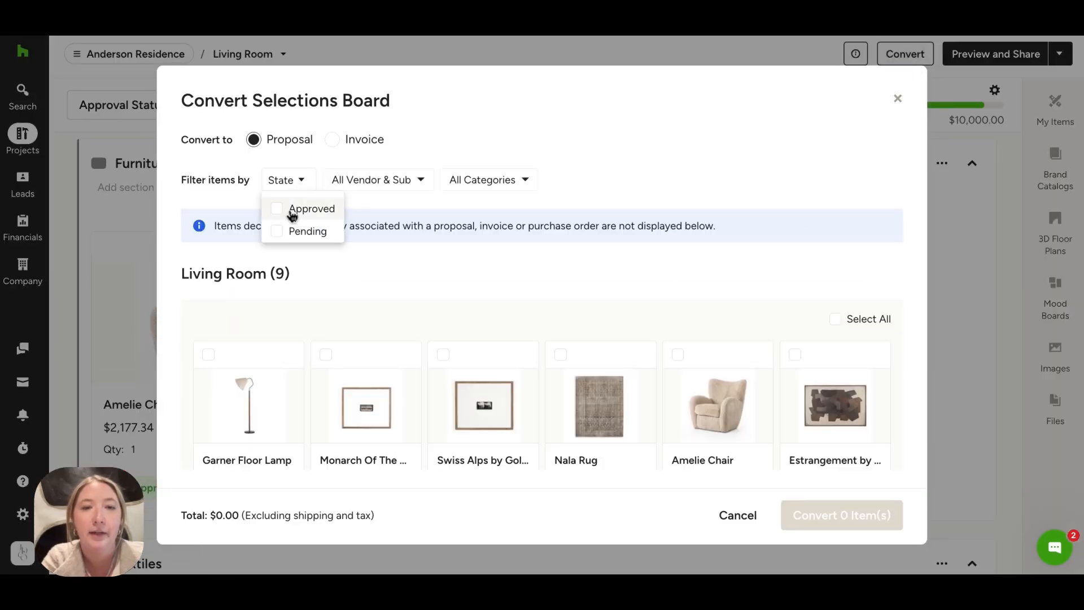
click(296, 208)
click(575, 287)
scroll(576, 289, down, 2)
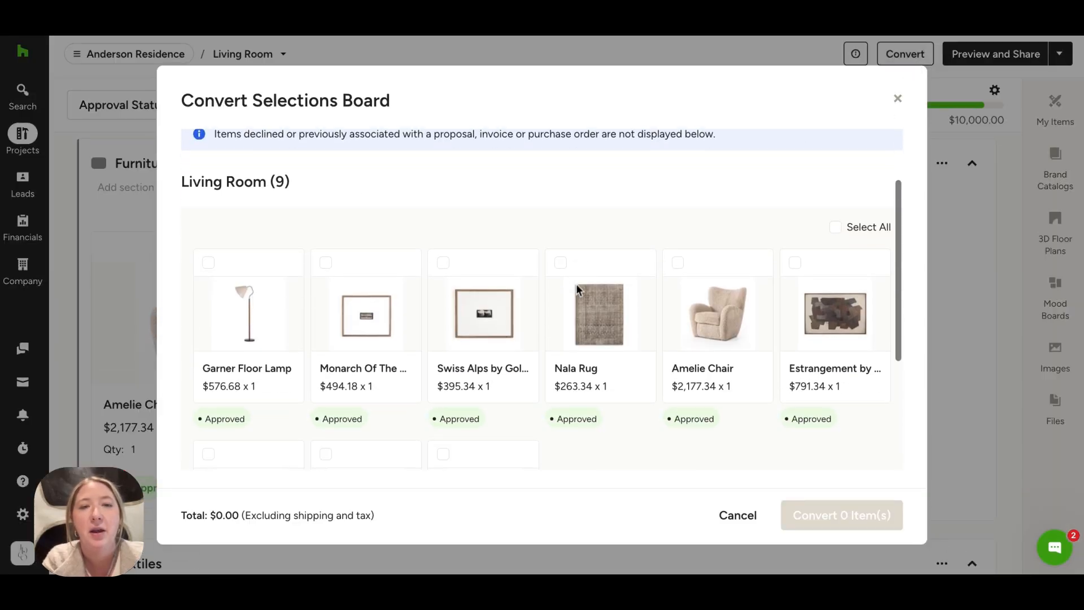
click(835, 219)
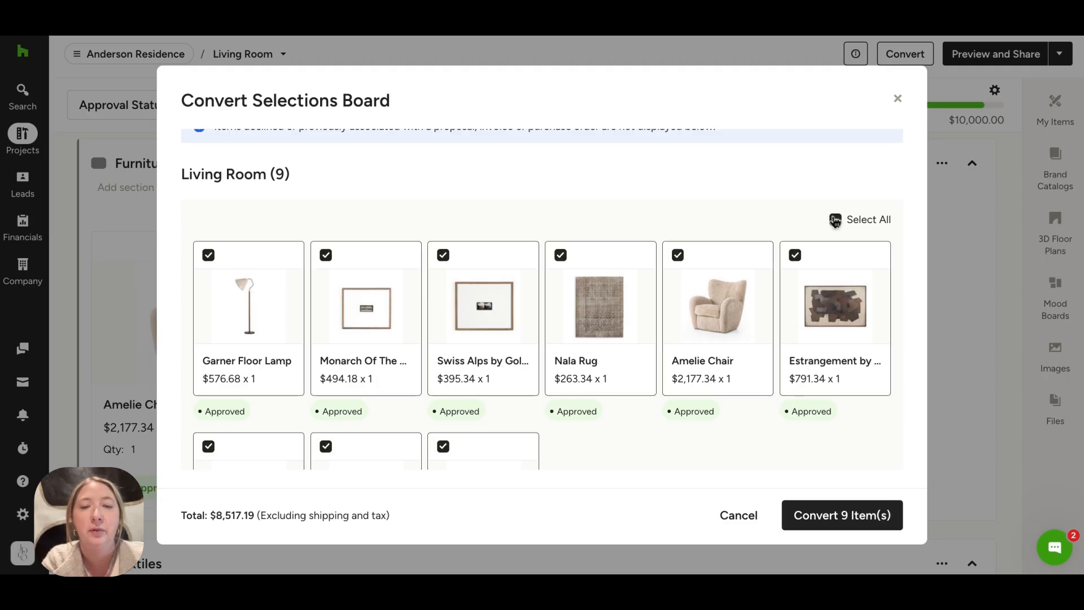
click(855, 524)
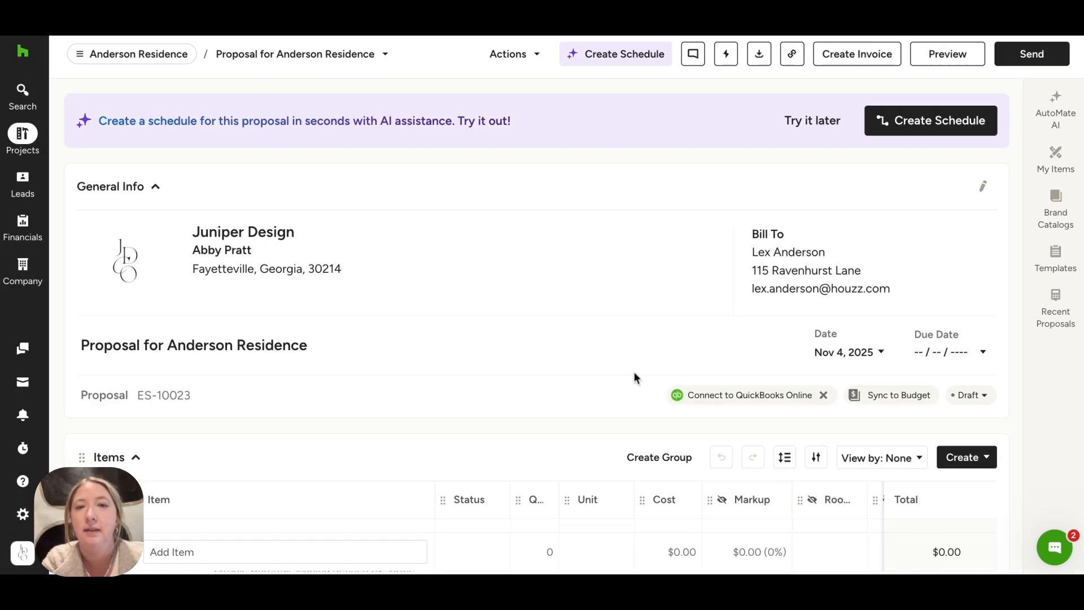
Review the new proposal's line items, from the Hathaway Coffee Table to the Nala Rug, checking cost, markup and status
scroll(633, 350, down, 3)
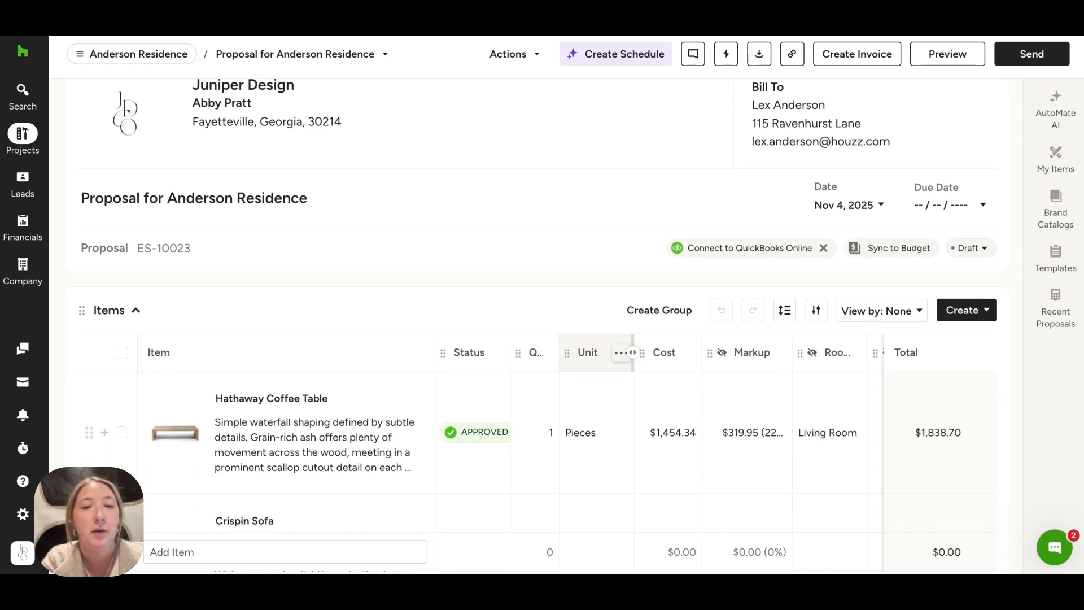
scroll(628, 423, down, 2)
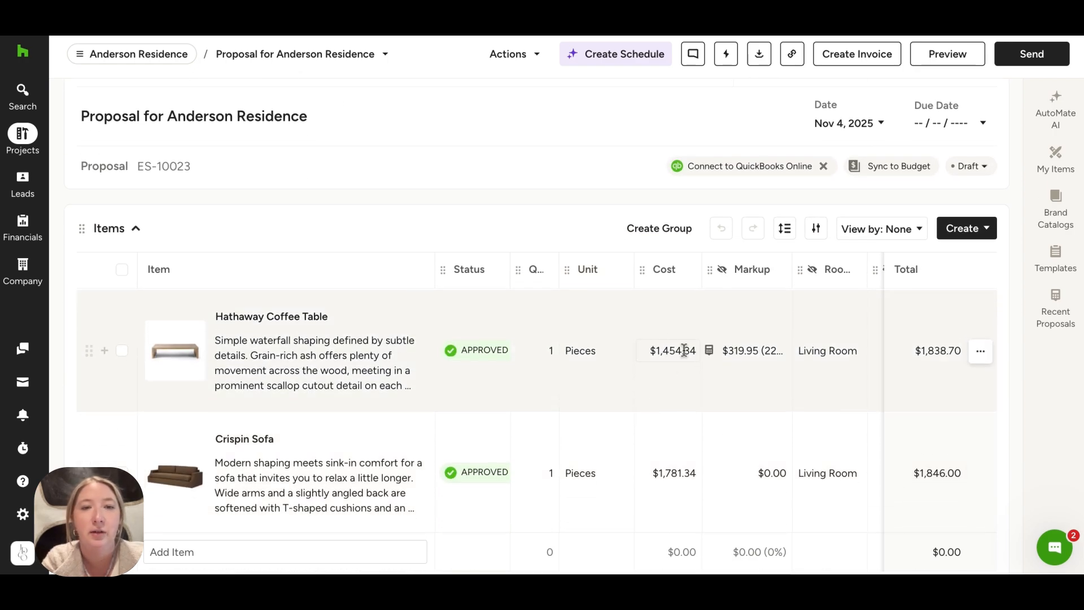
scroll(680, 381, down, 6)
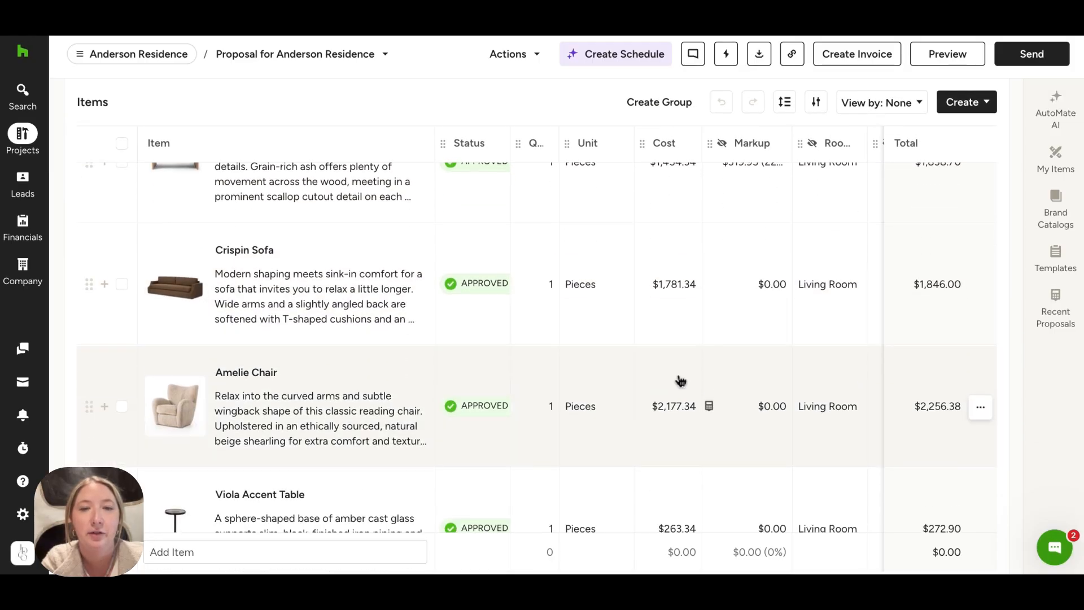
scroll(680, 383, down, 6)
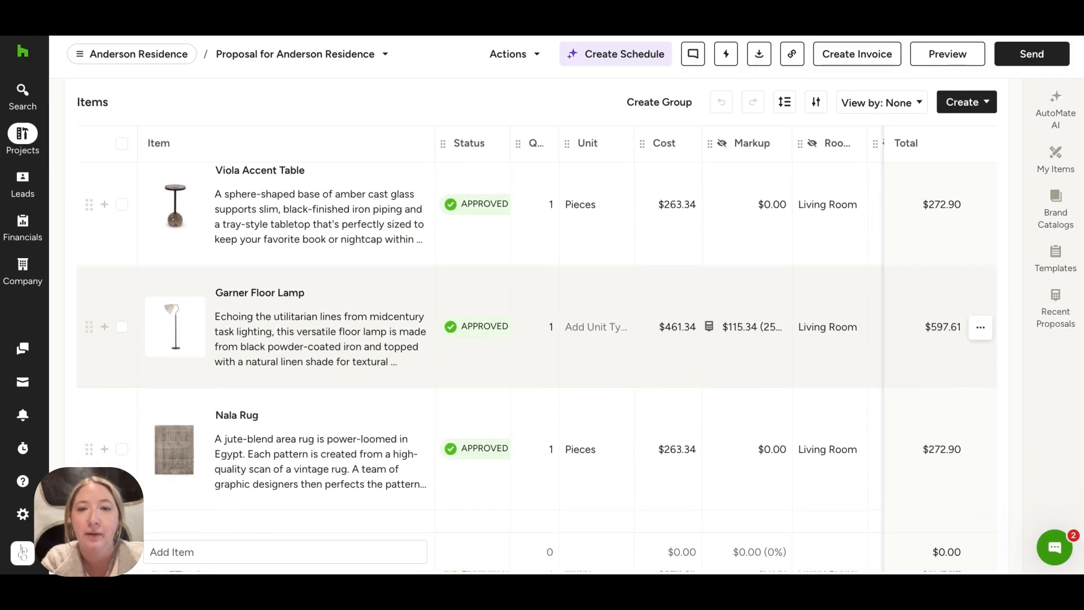
scroll(680, 384, down, 5)
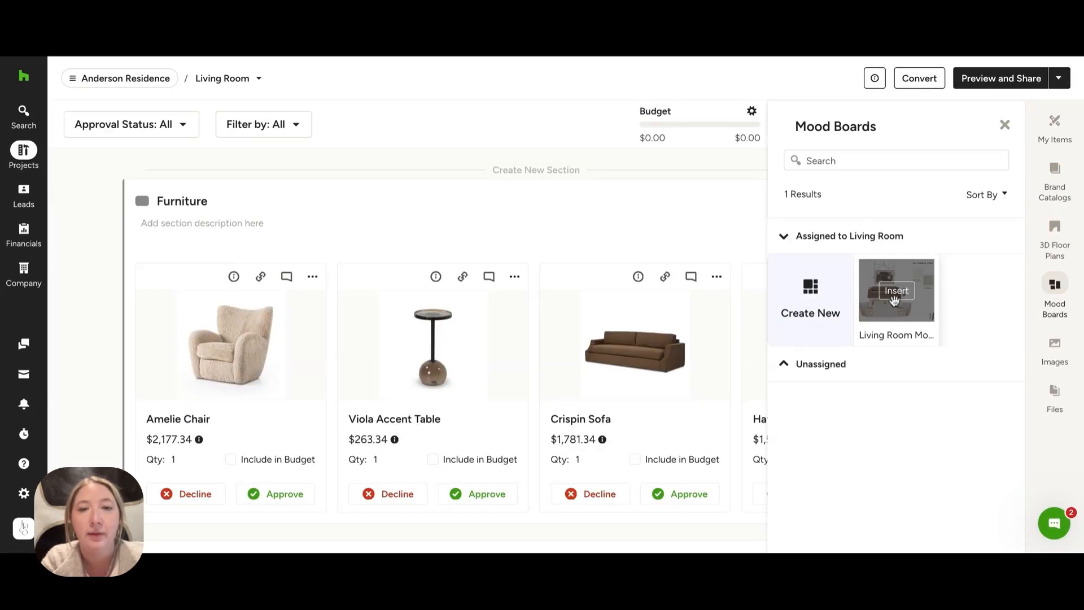
Insert the Living Room Mood Board into the selection board above the Furniture section and set it as the cover image
click(895, 290)
scroll(584, 355, down, 2)
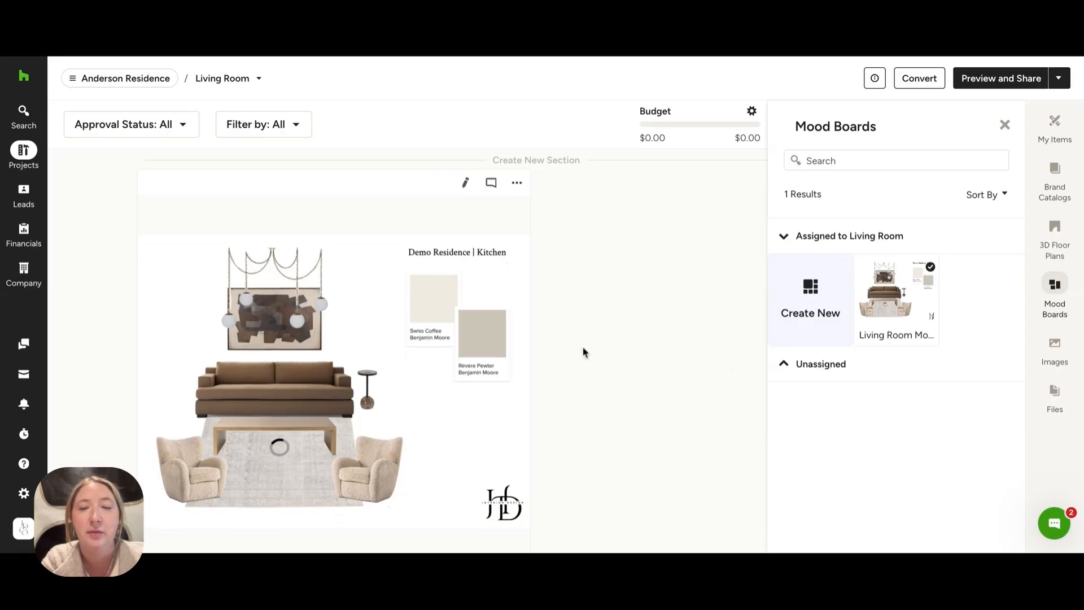
scroll(583, 353, up, 2)
click(517, 192)
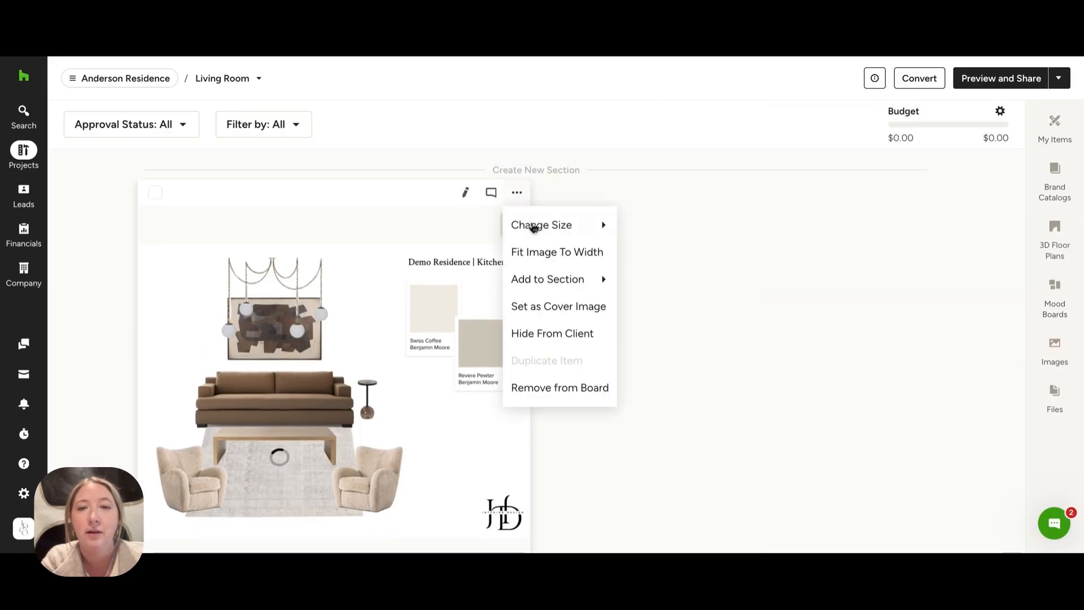
click(565, 310)
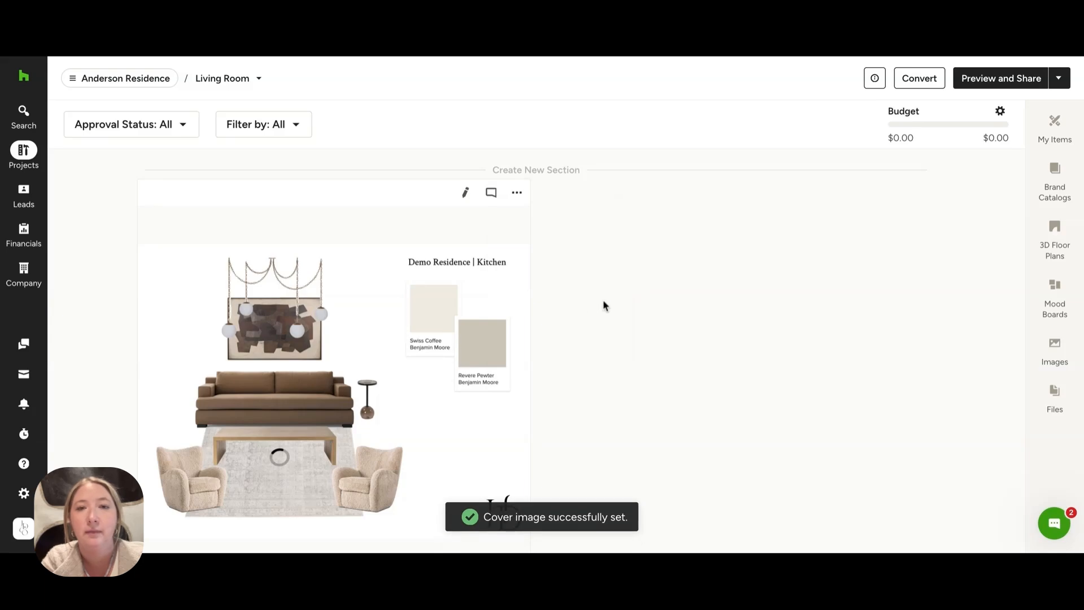
Look through the selection board from the inserted mood board down to the Furniture, Textiles and Art sections
scroll(604, 305, down, 6)
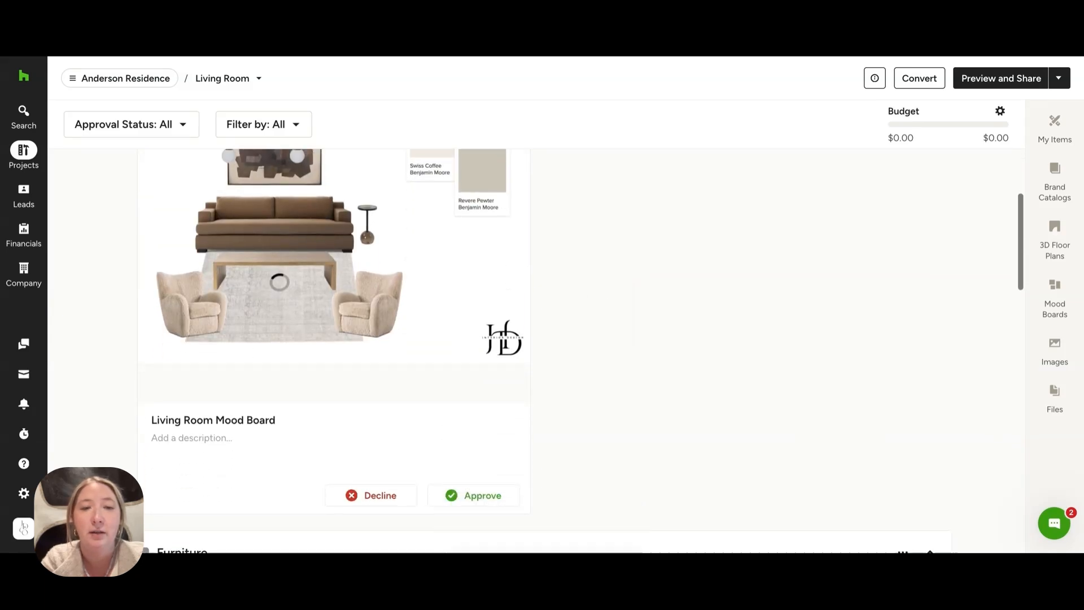
scroll(728, 326, down, 6)
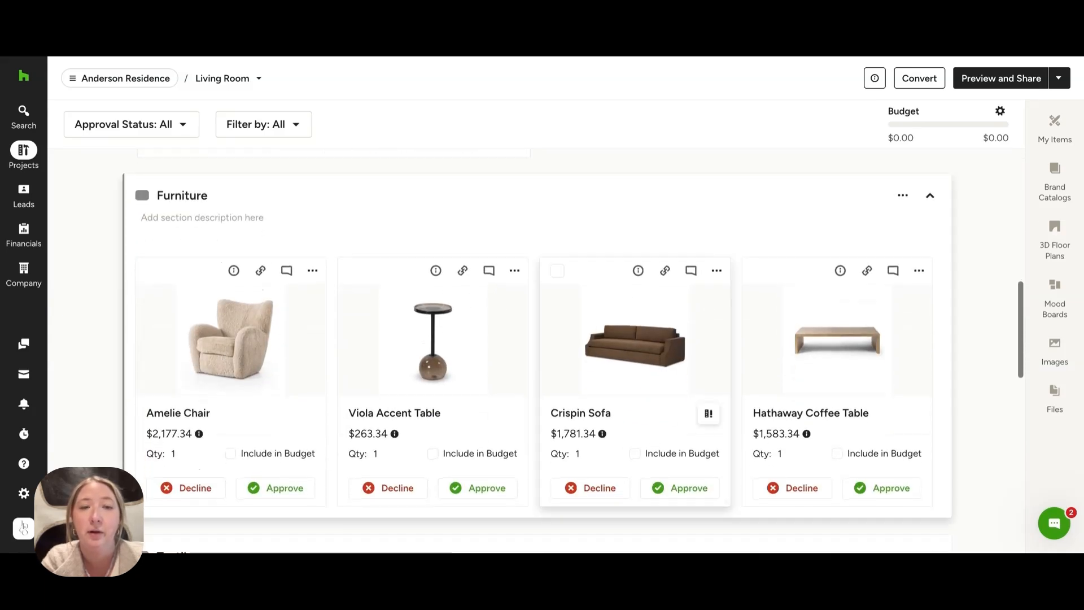
scroll(728, 325, down, 7)
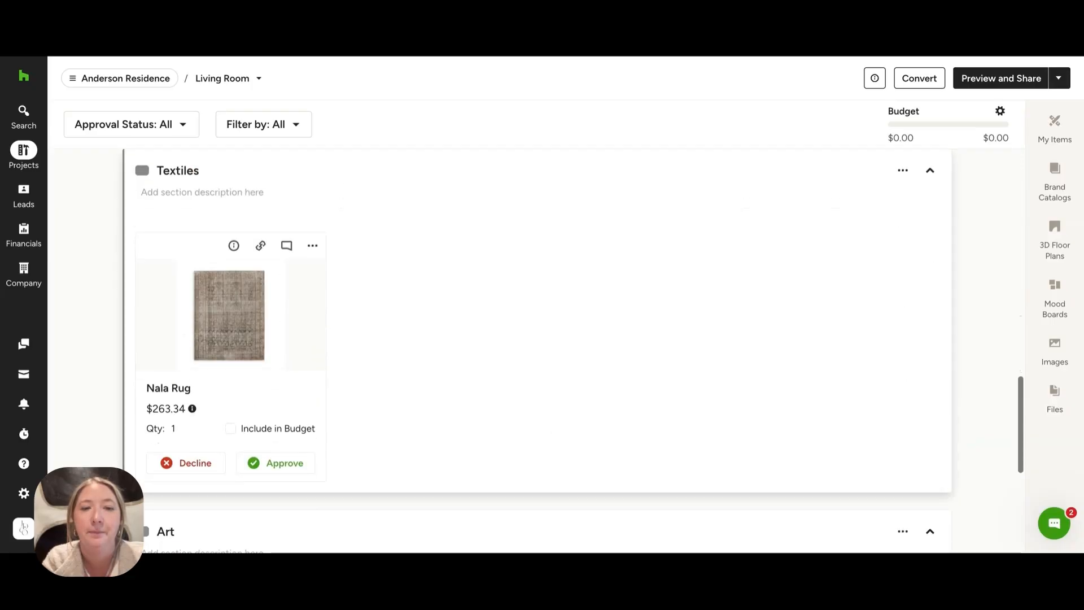
scroll(678, 339, down, 2)
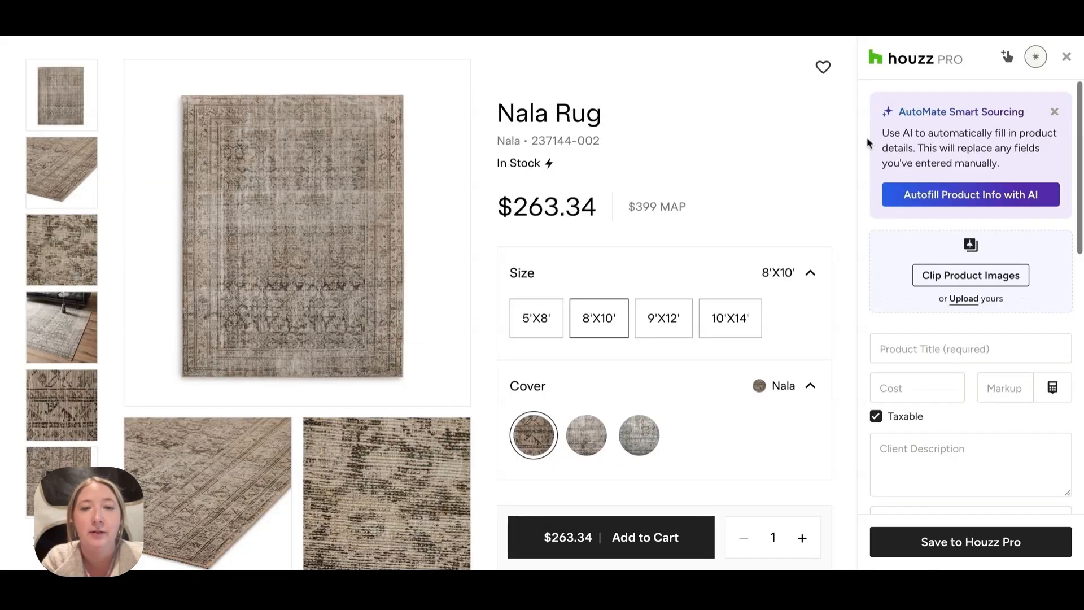
Autofill the Nala Rug's product info with AI in the Houzz Pro clipper and clip the first full-rug image
click(937, 197)
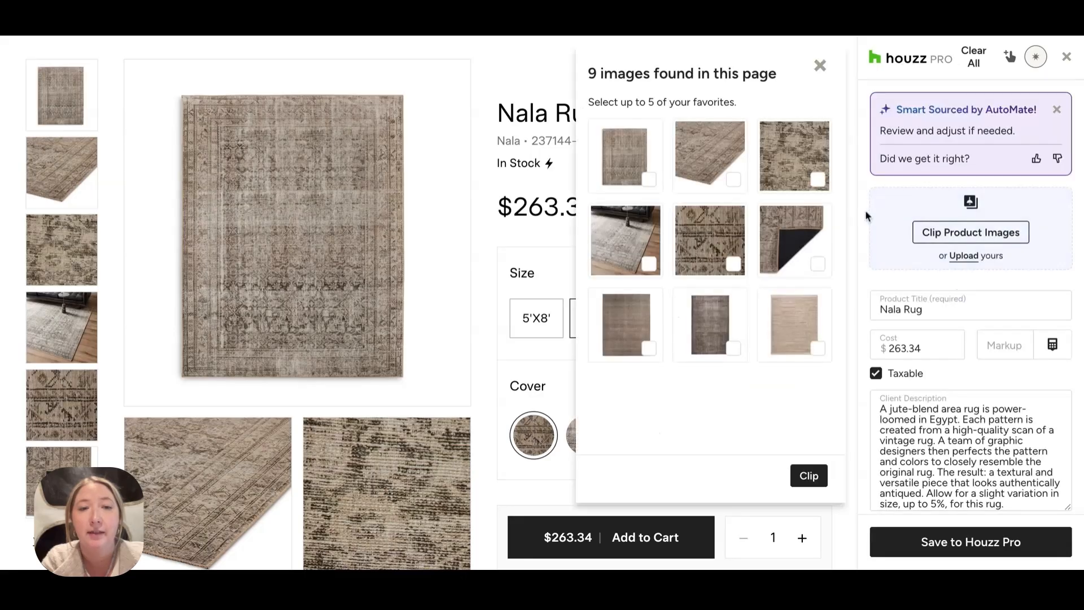
click(644, 184)
click(807, 475)
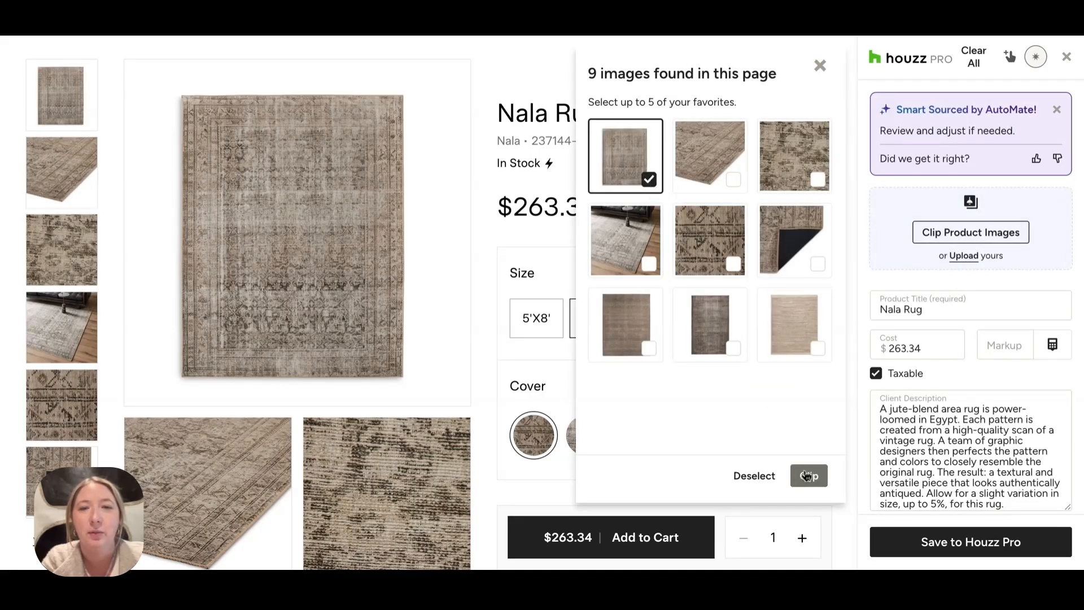
Create and assign a new category named Rugs for the Nala Rug and set its vendor to Four Hands
scroll(923, 453, down, 4)
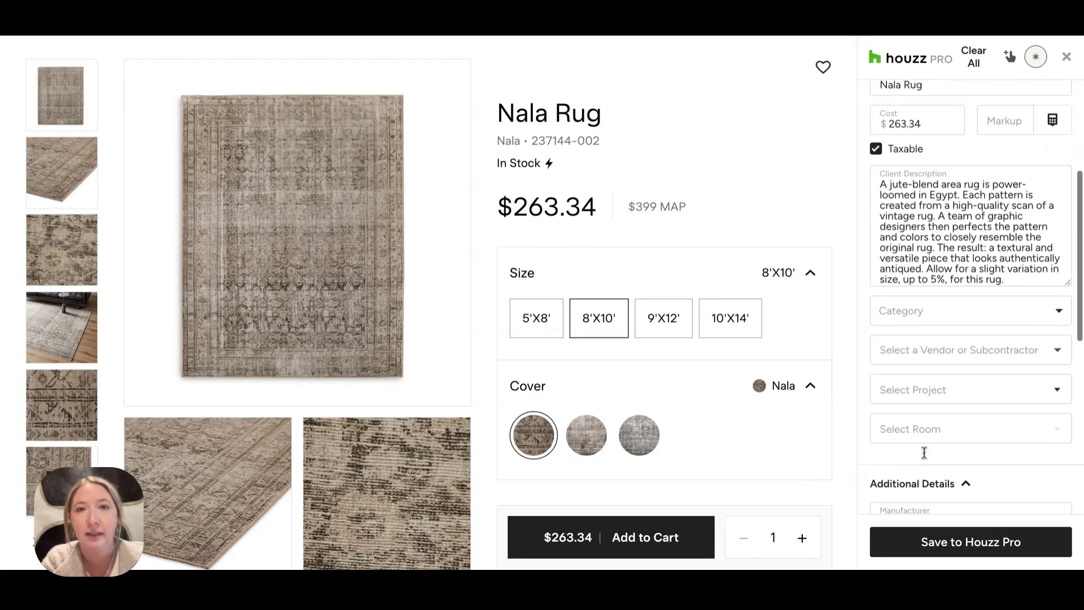
click(935, 310)
text(Rugs)
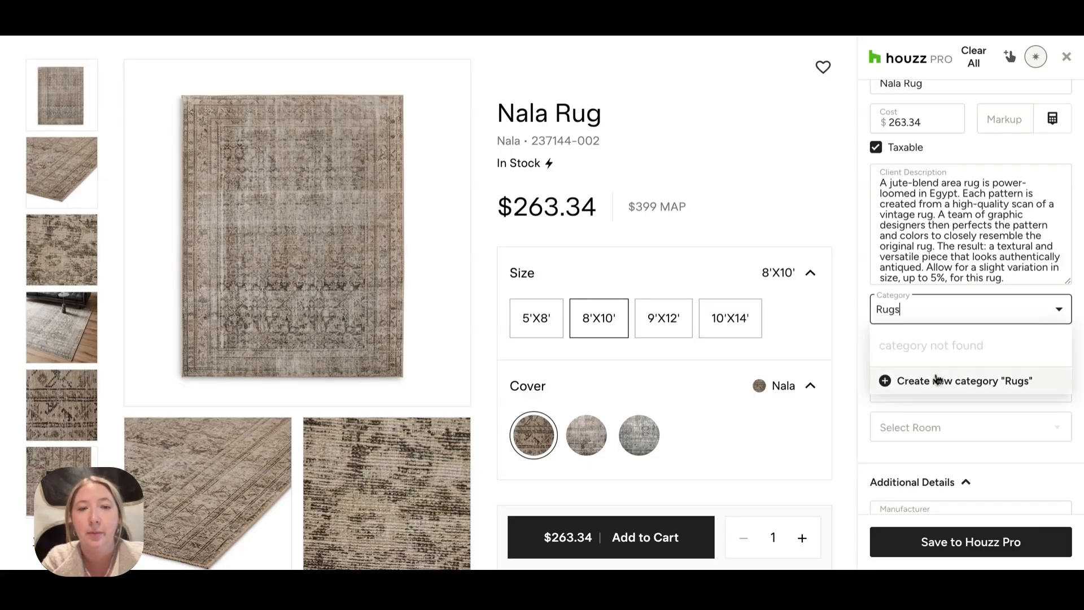
click(937, 380)
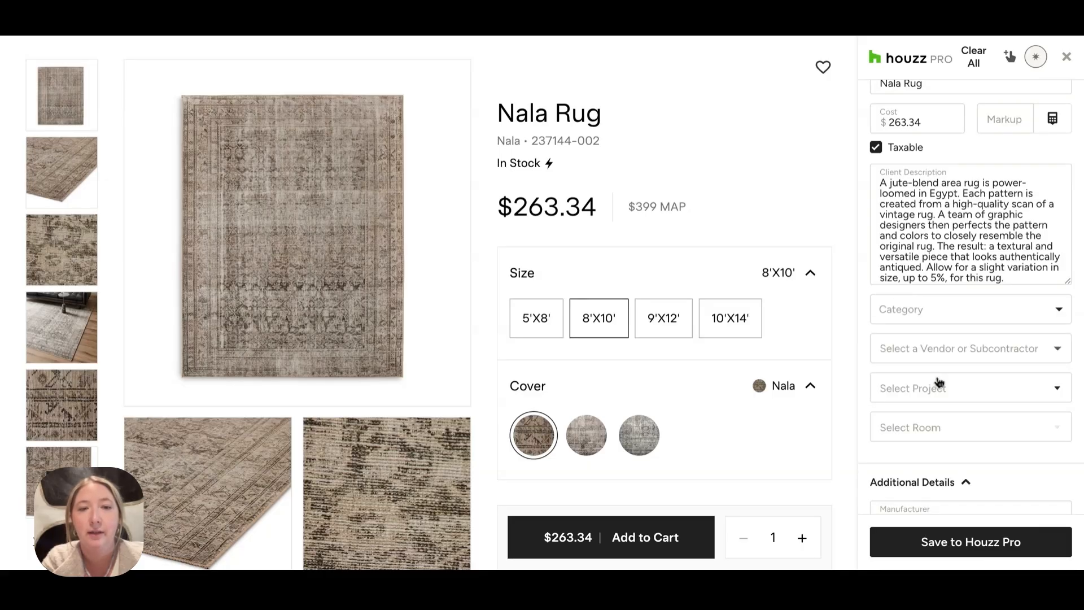
click(939, 356)
click(934, 419)
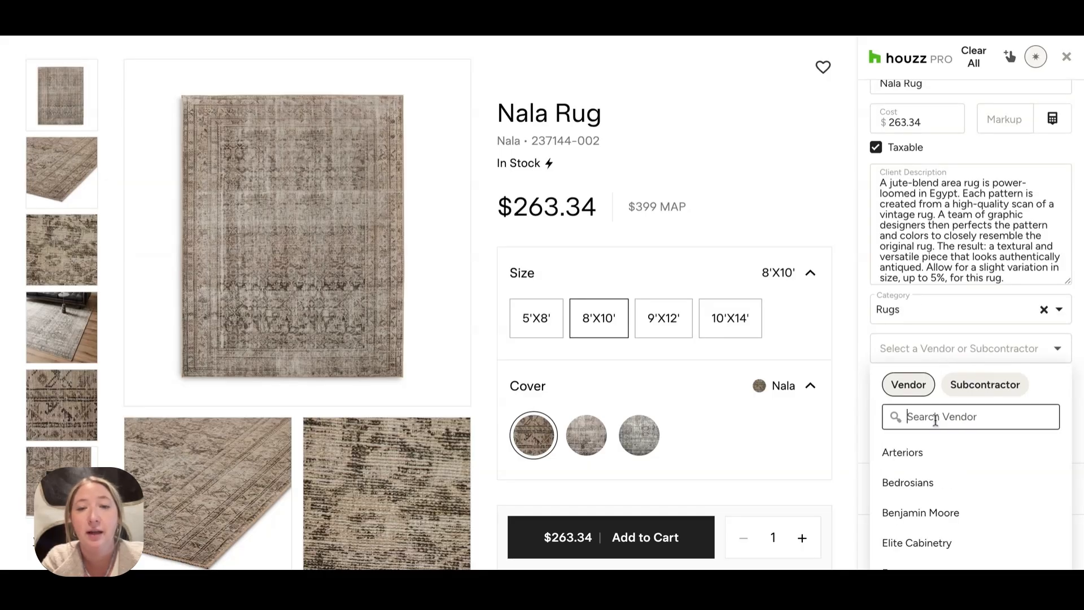
text(four)
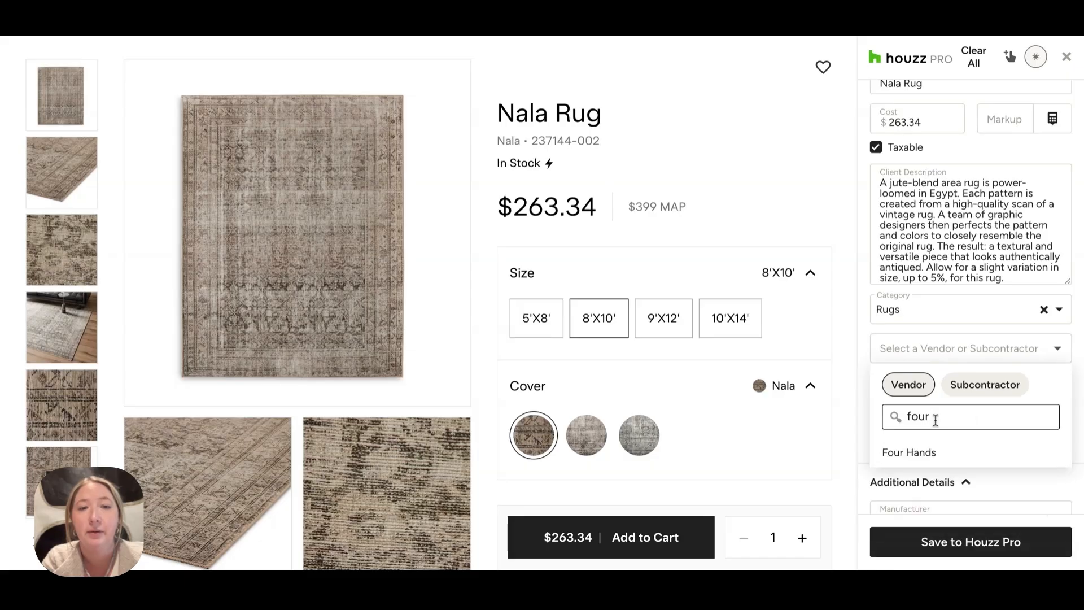
click(934, 450)
Assign the rug to the client's residence project and Living Room, include it directly on the selections board, and save it to Houzz Pro
click(946, 391)
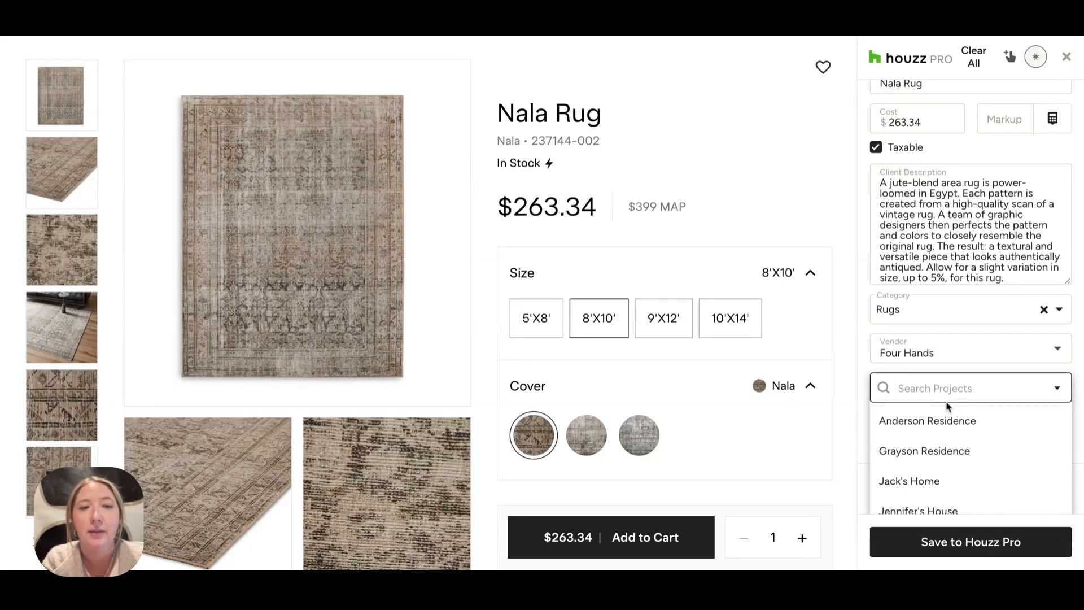
click(945, 419)
click(946, 427)
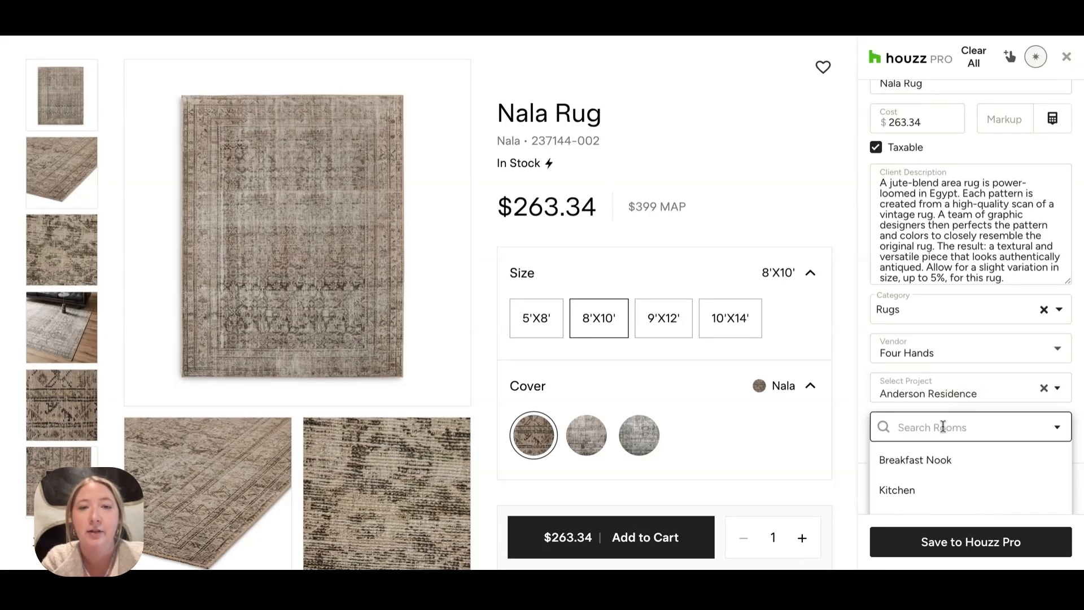
scroll(937, 467, down, 1)
click(936, 480)
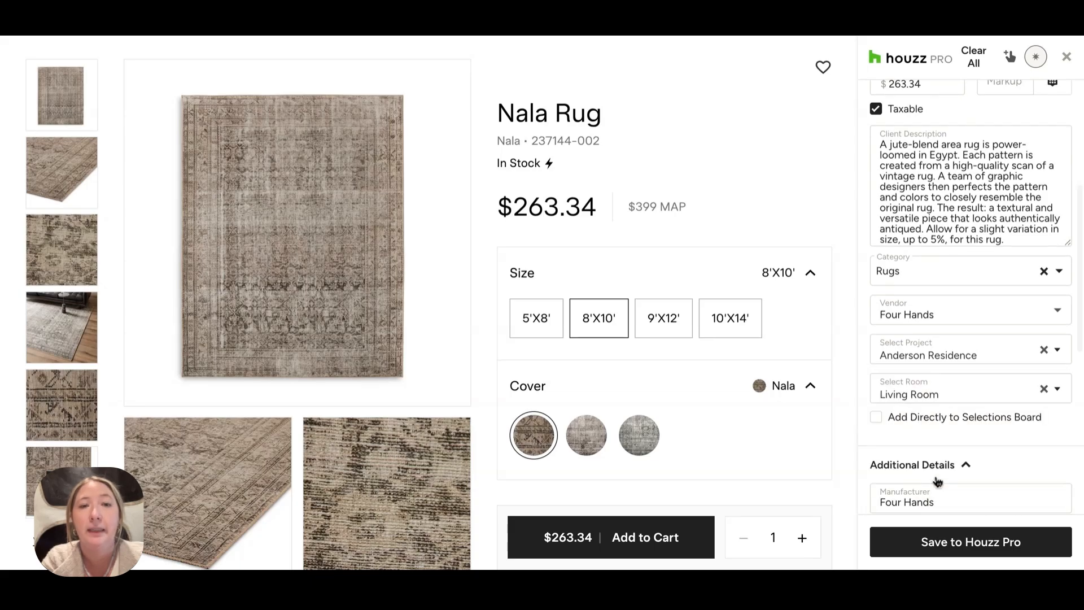
click(880, 417)
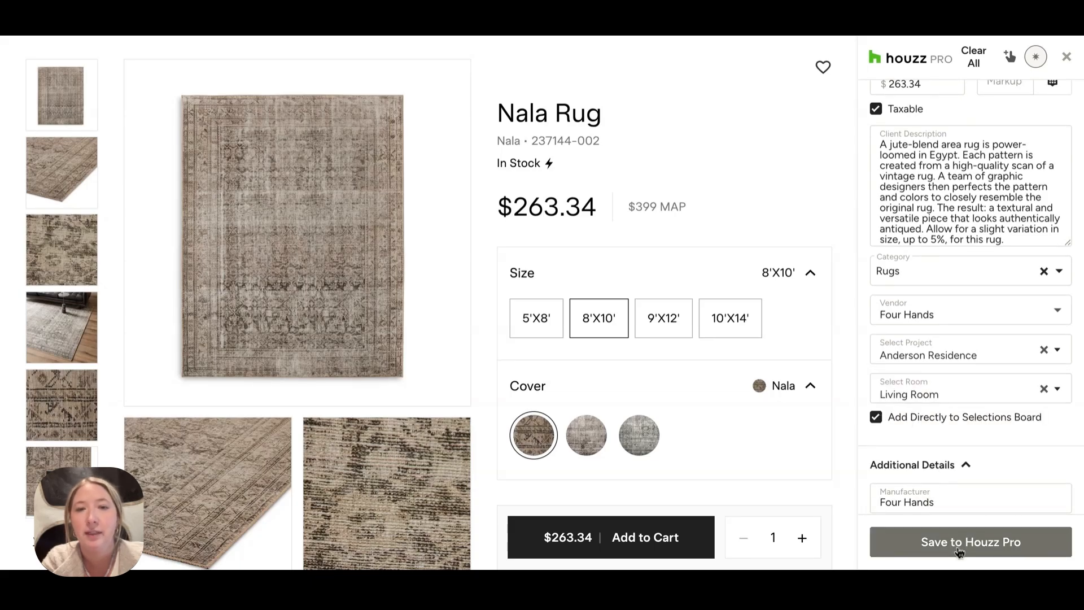
click(955, 543)
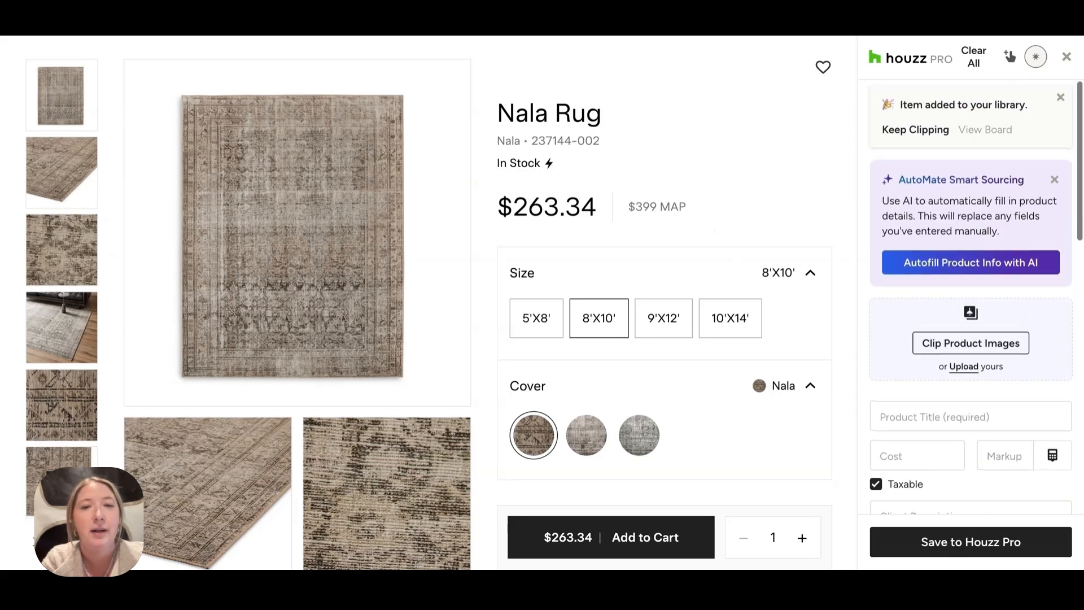